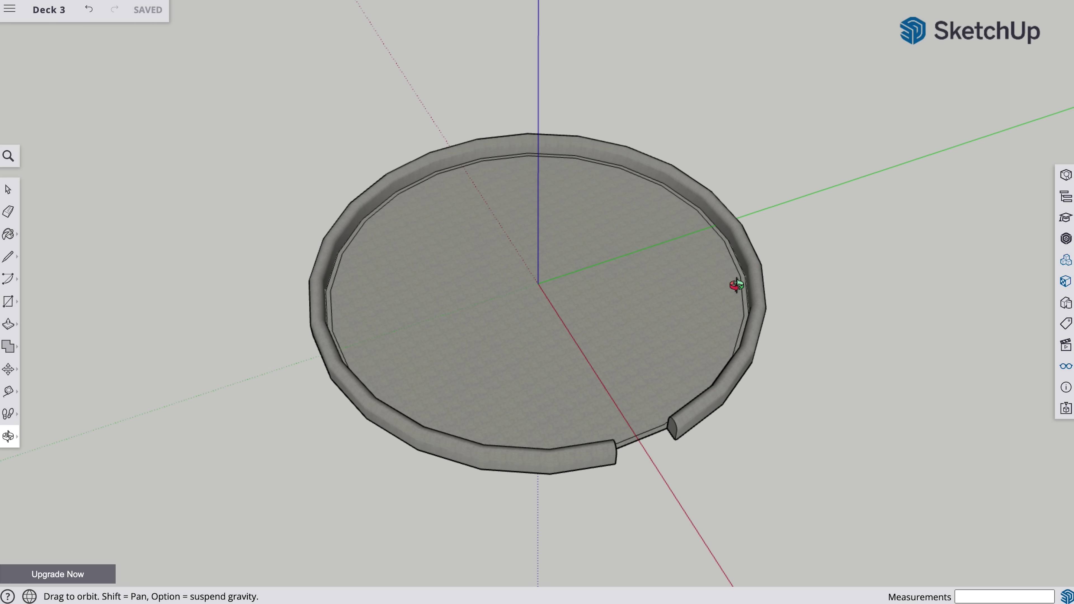
{"action": "left_click_drag", "start_coordinate": [736, 285], "coordinate": [412, 327]}
{"action": "left_click_drag", "start_coordinate": [650, 361], "coordinate": [475, 381]}
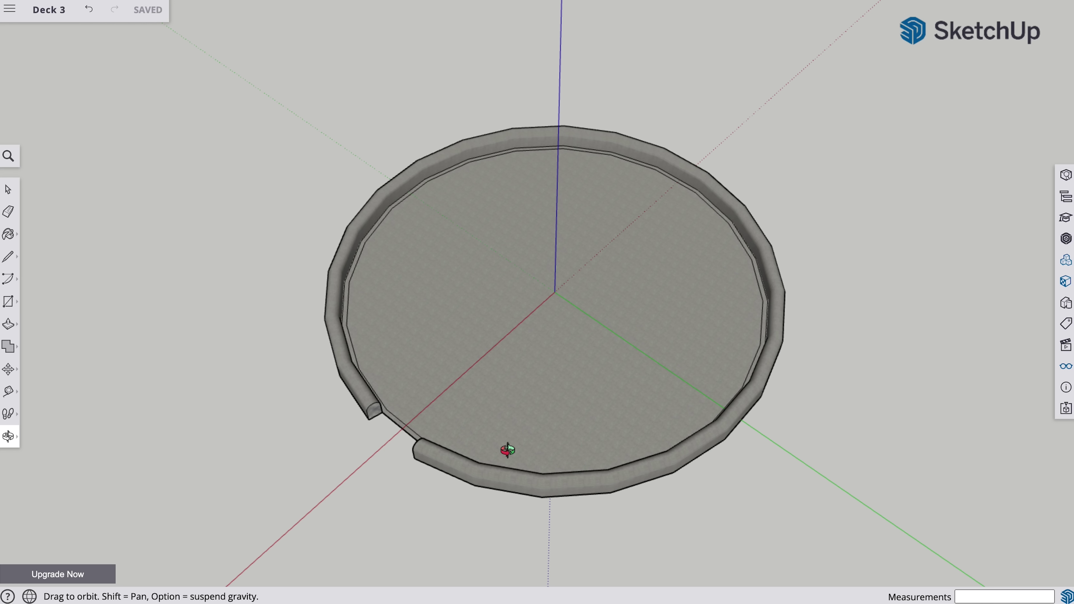
Bring back the wooden rail ring inside the rim wall and follow it around the deck.
{"action": "key", "text": "super+z"}
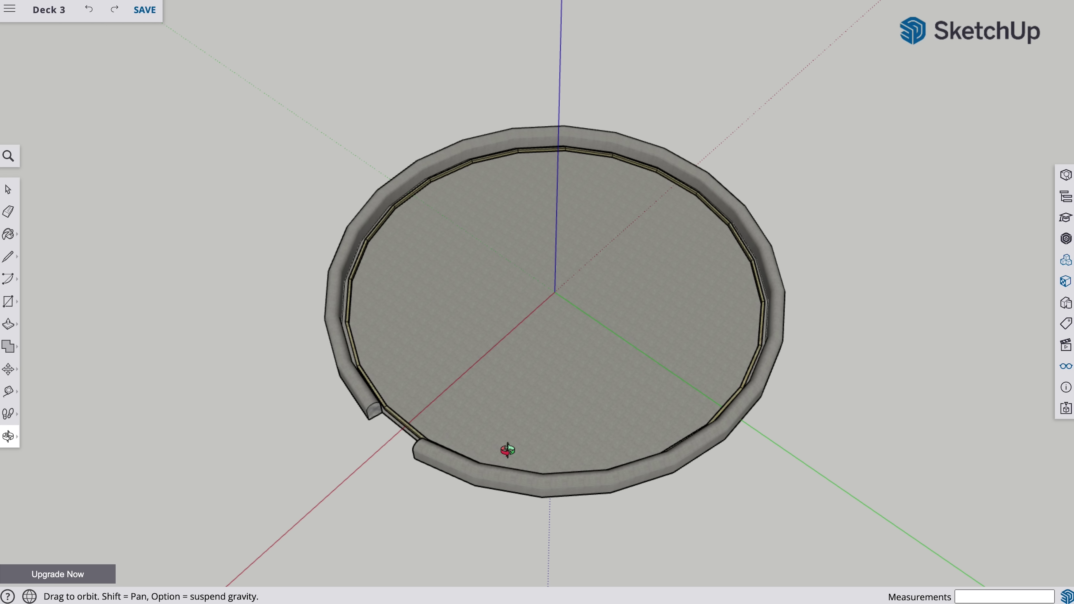
{"action": "scroll", "coordinate": [387, 385], "scroll_direction": "up", "scroll_amount": 10}
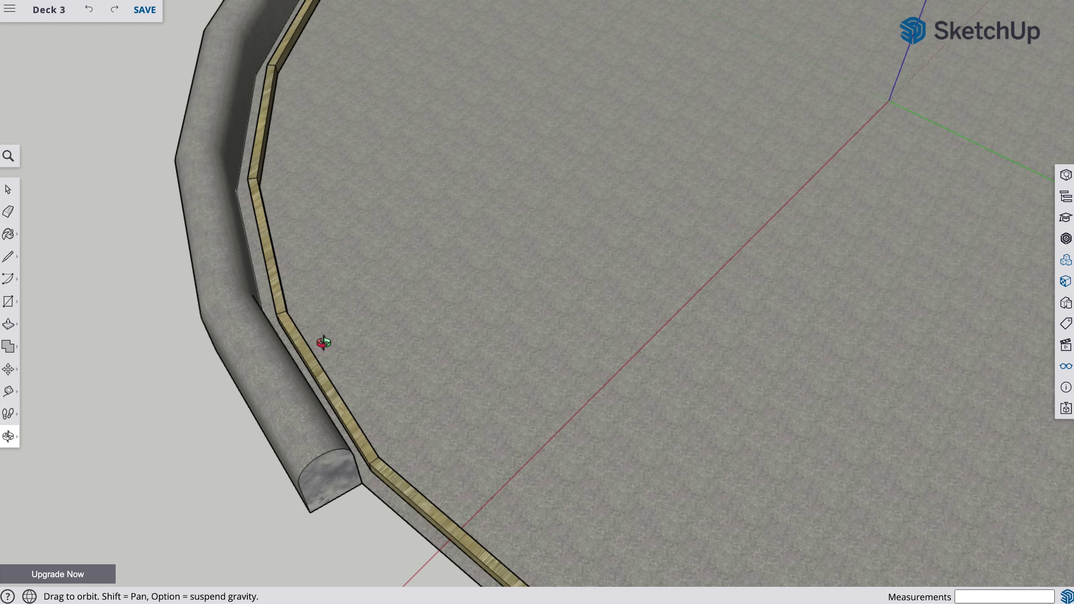
{"action": "left_click_drag", "start_coordinate": [275, 292], "coordinate": [483, 388]}
{"action": "scroll", "coordinate": [483, 389], "scroll_direction": "down", "scroll_amount": 5}
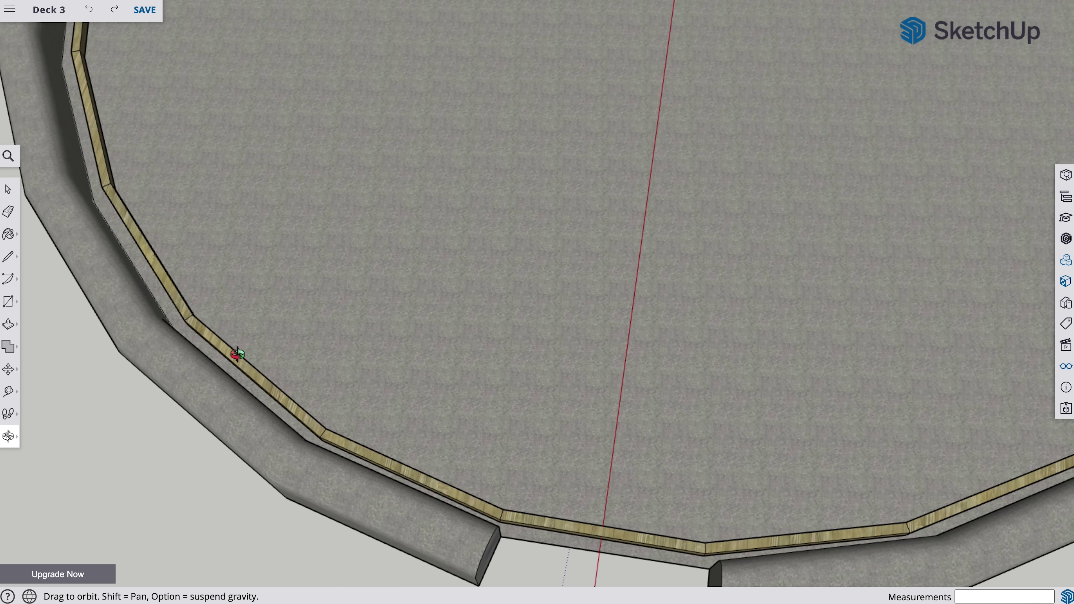
{"action": "scroll", "coordinate": [323, 359], "scroll_direction": "up", "scroll_amount": 5}
{"action": "left_click_drag", "start_coordinate": [220, 202], "coordinate": [371, 139]}
{"action": "scroll", "coordinate": [372, 139], "scroll_direction": "up", "scroll_amount": 3}
{"action": "scroll", "coordinate": [699, 494], "scroll_direction": "down", "scroll_amount": 3}
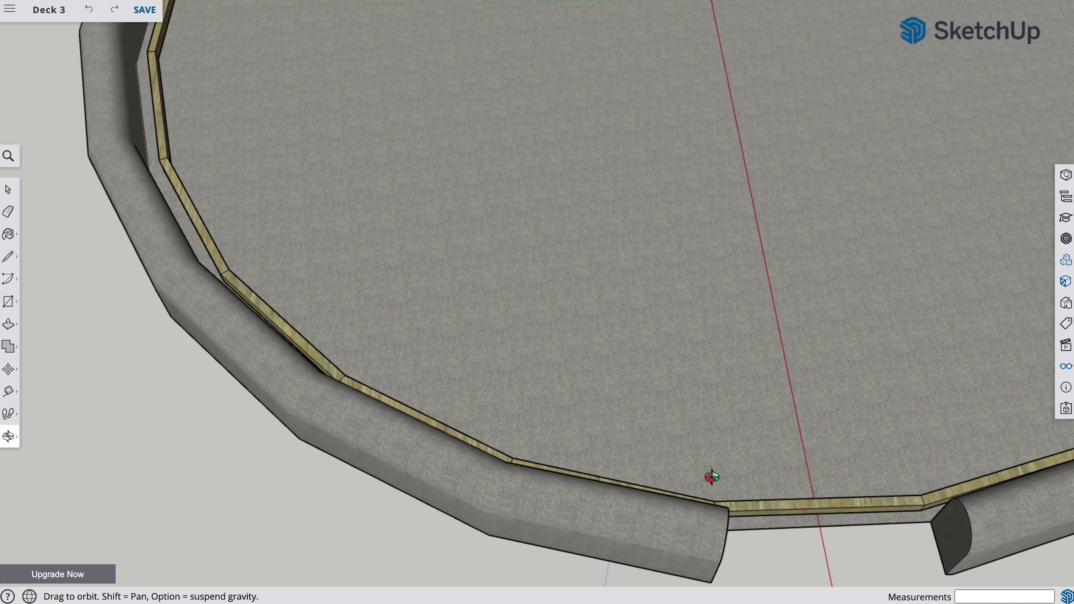
Inspect the rail from the left rim wall and from a recentred top-down deck view.
{"action": "left_click_drag", "start_coordinate": [709, 477], "coordinate": [456, 372]}
{"action": "scroll", "coordinate": [751, 320], "scroll_direction": "down", "scroll_amount": 3}
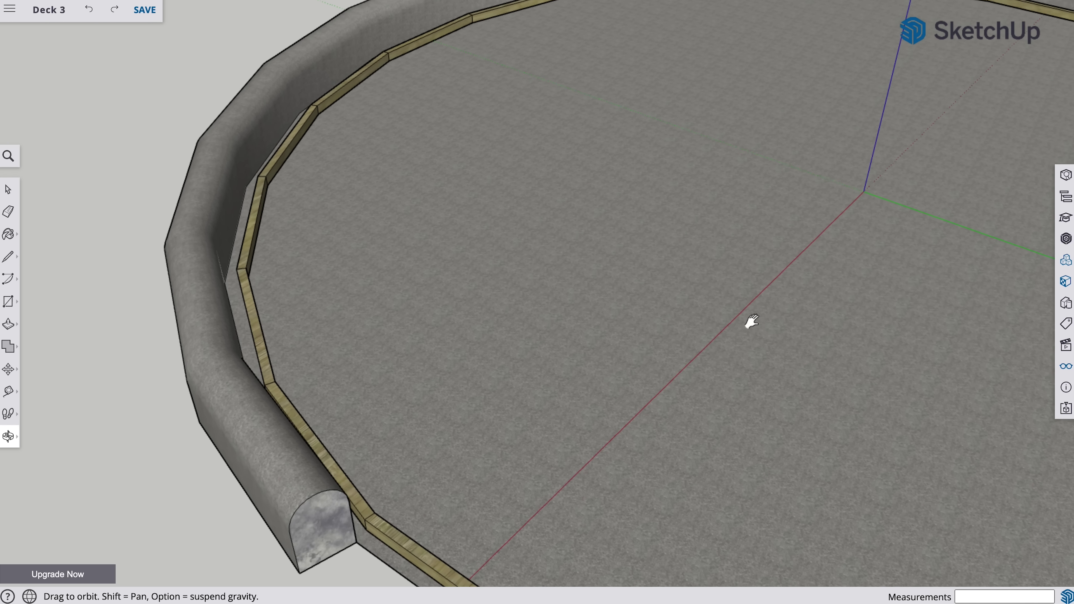
{"action": "left_click_drag", "start_coordinate": [751, 319], "coordinate": [385, 186]}
{"action": "scroll", "coordinate": [739, 314], "scroll_direction": "up", "scroll_amount": 2}
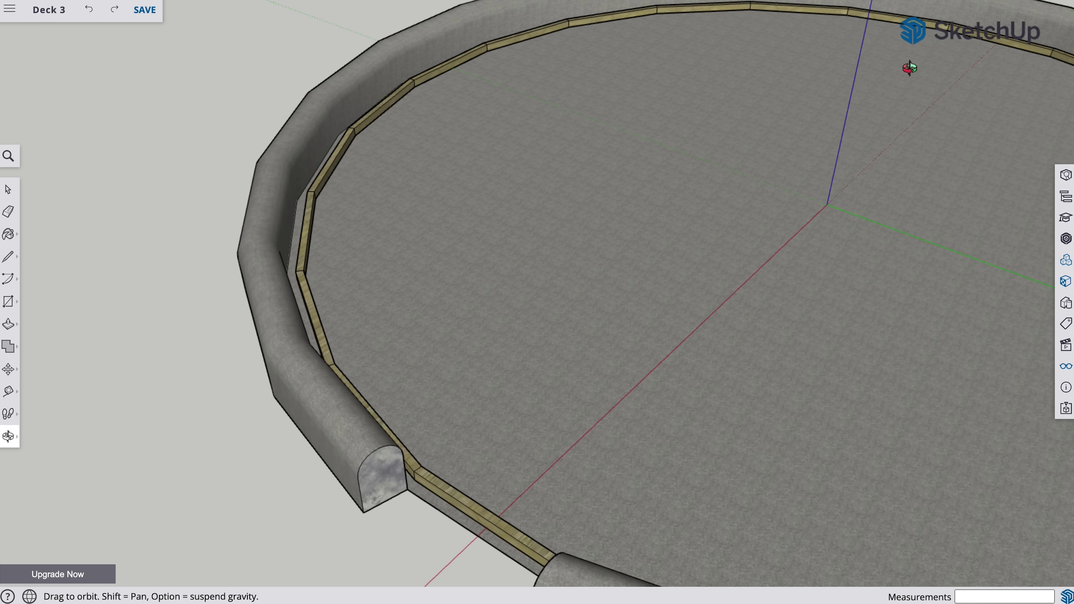
{"action": "scroll", "coordinate": [321, 295], "scroll_direction": "down", "scroll_amount": 5}
{"action": "left_click_drag", "start_coordinate": [321, 295], "coordinate": [463, 365]}
{"action": "scroll", "coordinate": [574, 397], "scroll_direction": "up", "scroll_amount": 3}
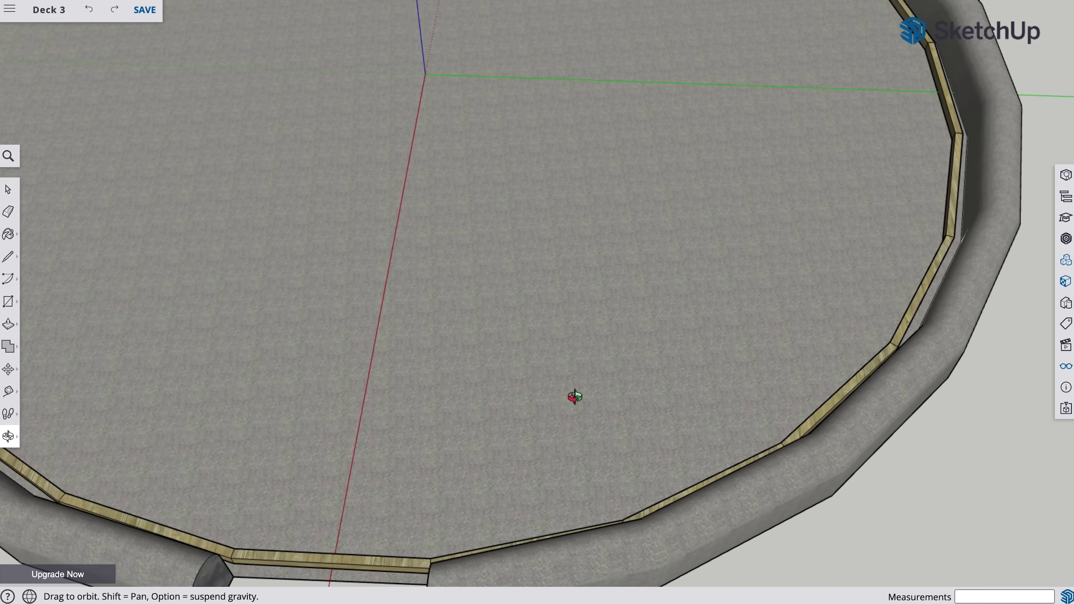
{"action": "left_click_drag", "start_coordinate": [575, 397], "coordinate": [570, 489]}
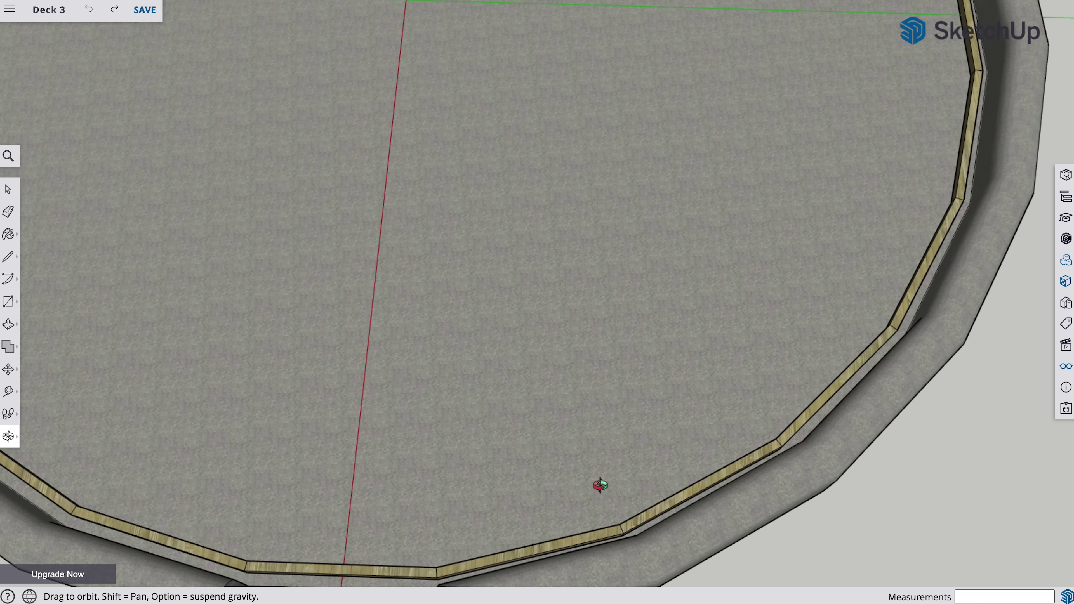
{"action": "scroll", "coordinate": [315, 261], "scroll_direction": "down", "scroll_amount": 5}
{"action": "left_click_drag", "start_coordinate": [315, 266], "coordinate": [483, 298], "text": "shift"}
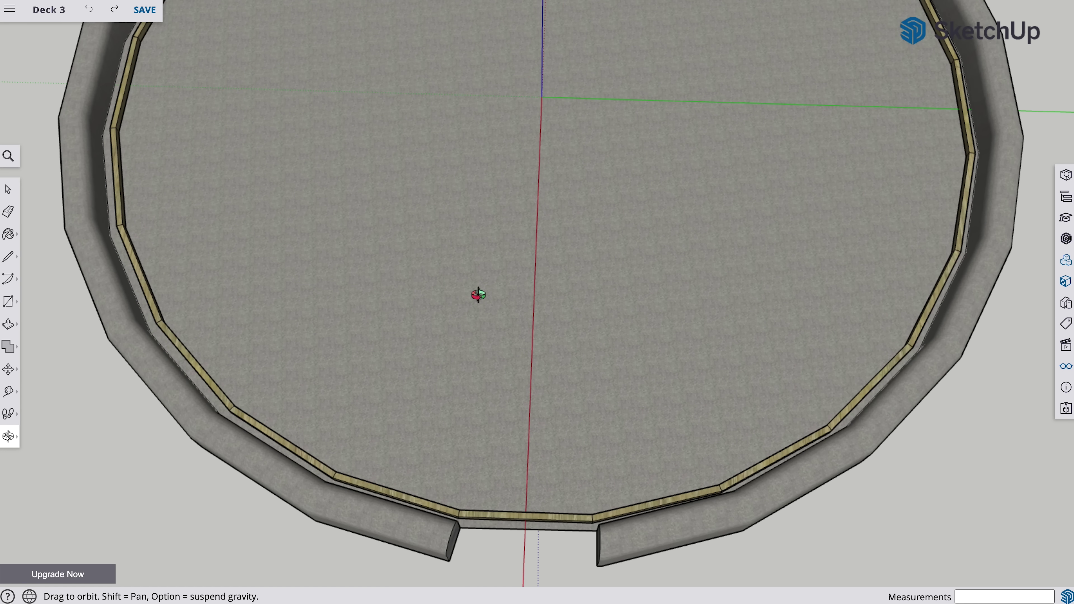
Add a 15° guide line from the rail corner, with the base aligned along the rail.
{"action": "scroll", "coordinate": [571, 379], "scroll_direction": "up", "scroll_amount": 10}
{"action": "key", "text": "shift+p"}
{"action": "left_click", "coordinate": [572, 385]}
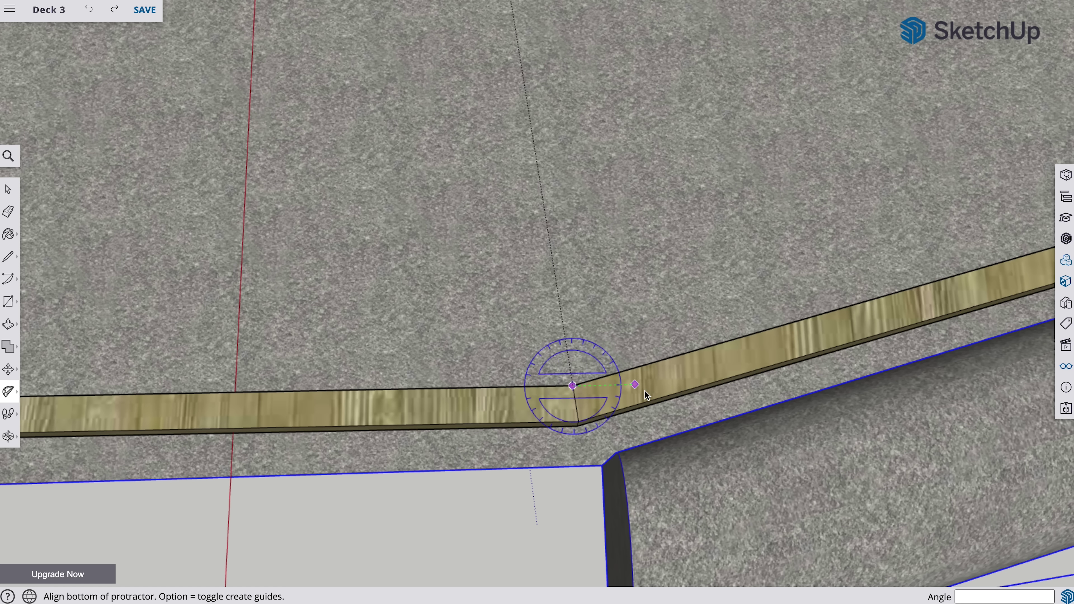
{"action": "left_click", "coordinate": [646, 385]}
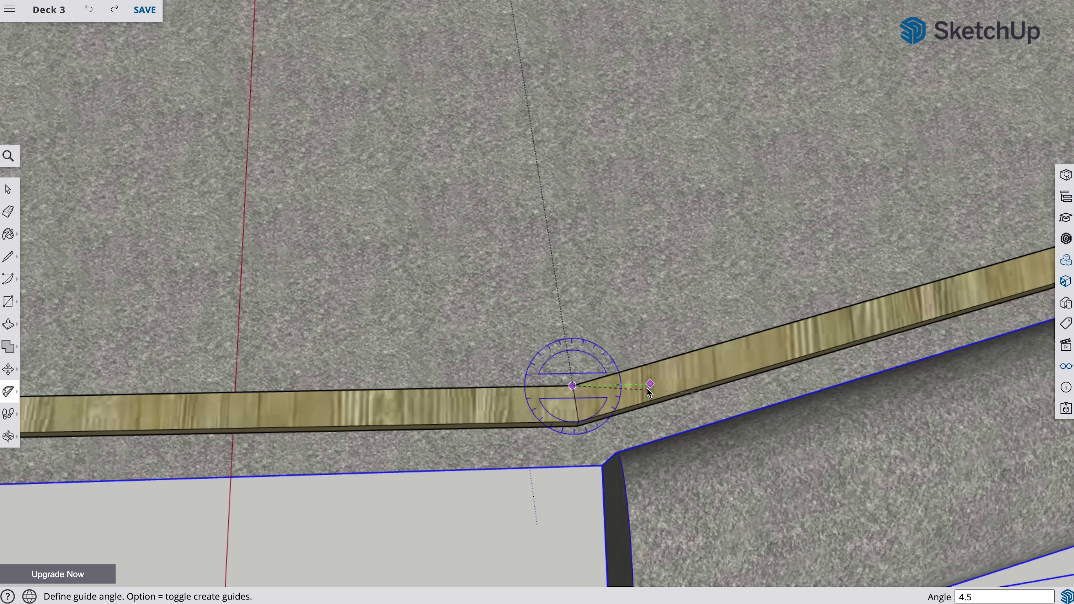
{"action": "left_click", "coordinate": [645, 372]}
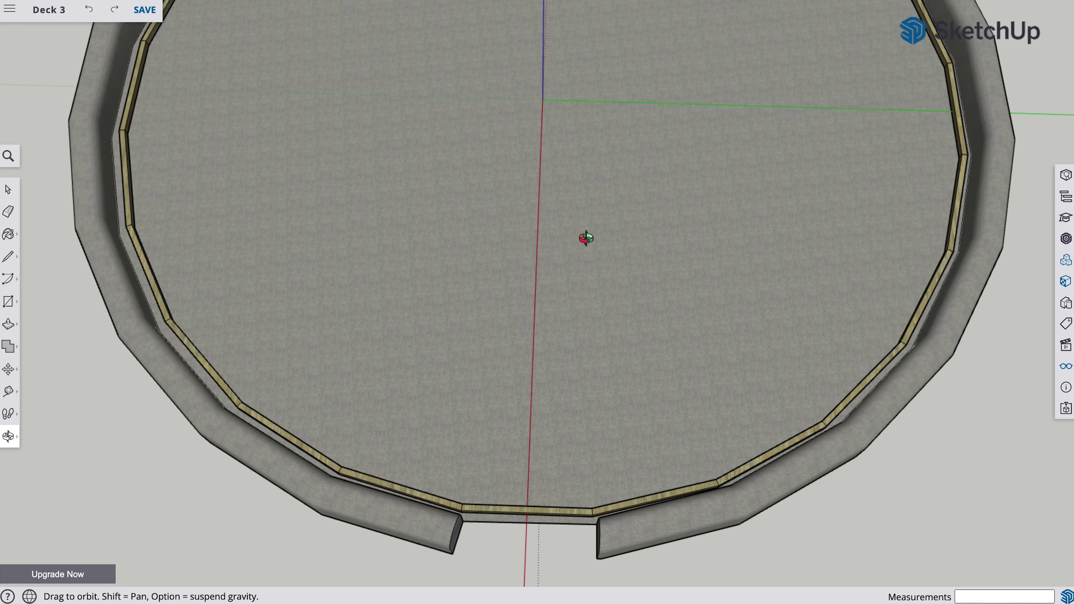
Look down on the whole deck and restore the joist grid in its four quarters.
{"action": "scroll", "coordinate": [586, 239], "scroll_direction": "down", "scroll_amount": 3}
{"action": "mouse_move", "coordinate": [585, 238]}
{"action": "left_mouse_down"}
{"action": "mouse_move", "coordinate": [549, 139]}
{"action": "mouse_move", "coordinate": [551, 263]}
{"action": "mouse_move", "coordinate": [568, 248]}
{"action": "left_mouse_up"}
{"action": "key", "text": "ctrl+y"}
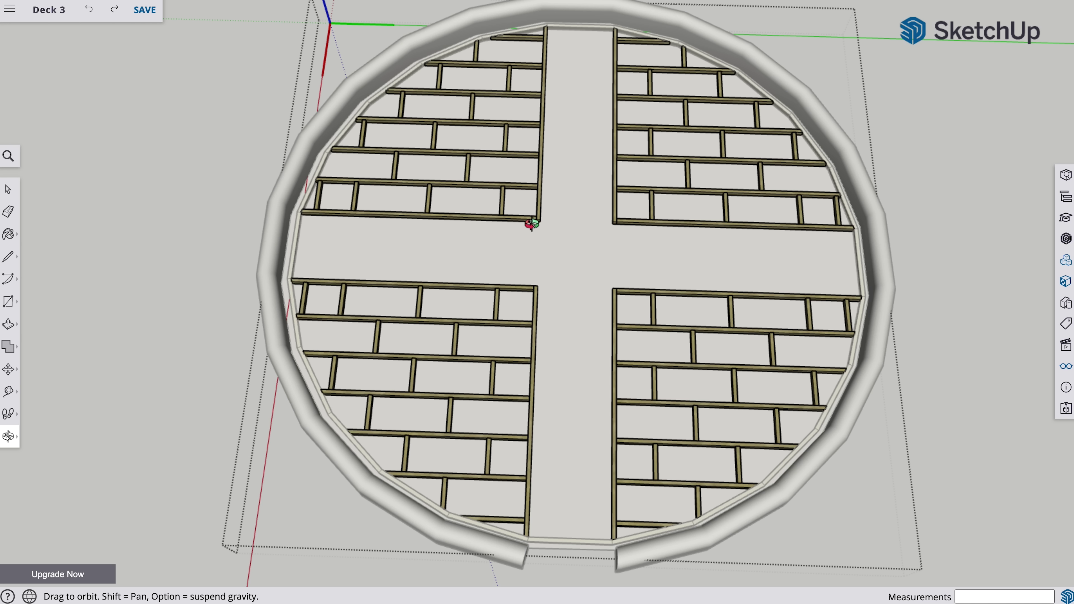
Bring back the joists framing the cross-shaped walkway through the deck.
{"action": "key", "text": "ctrl+z"}
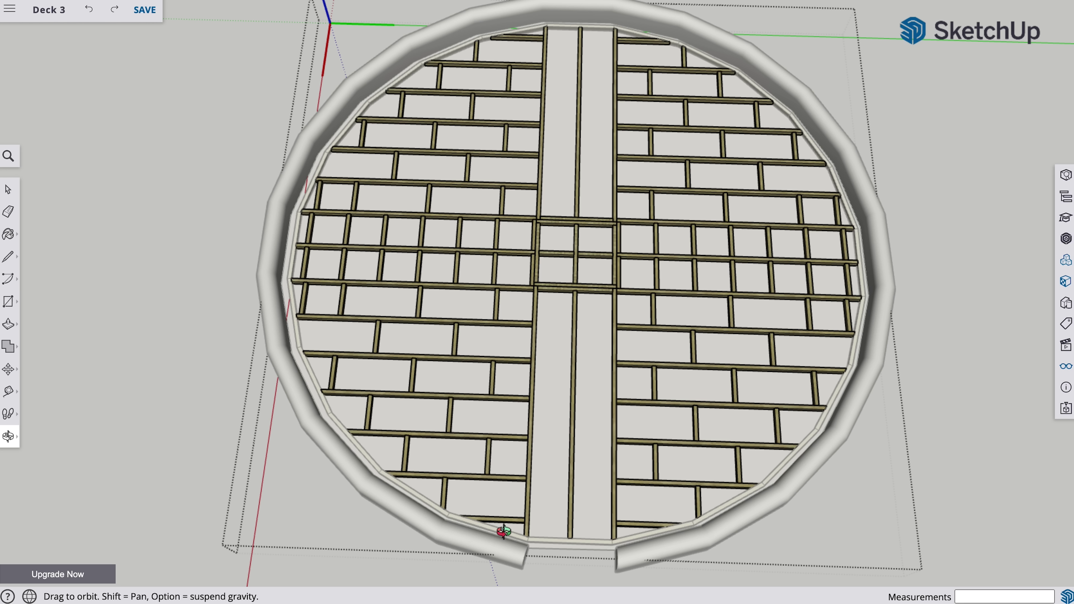
Exit the deck group to show the crosswise decking boards, then view the deck in perspective.
{"action": "key", "text": "Escape"}
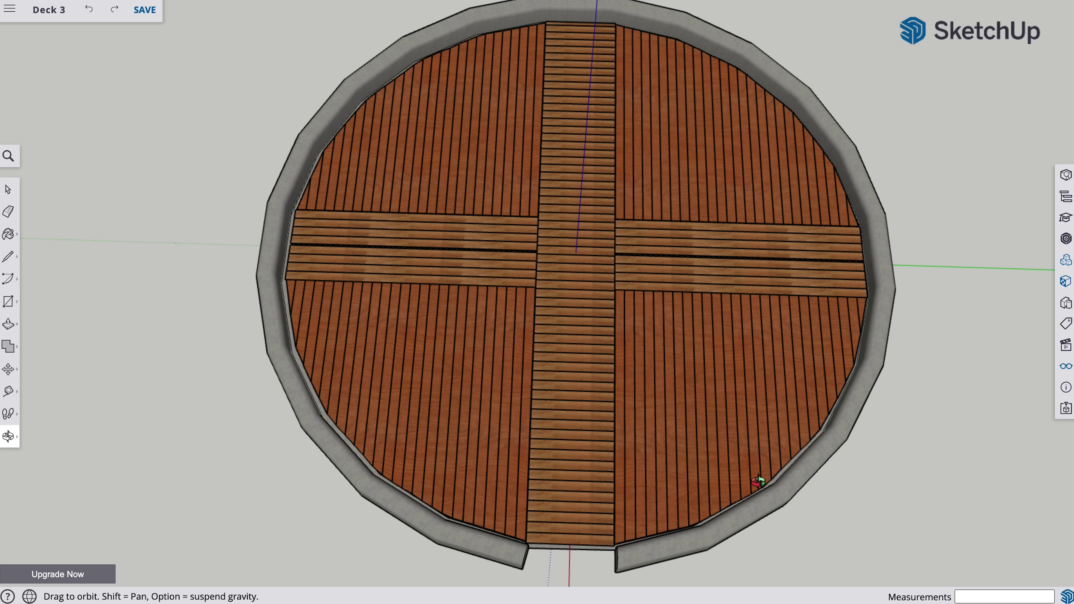
{"action": "left_click_drag", "start_coordinate": [760, 480], "coordinate": [466, 331]}
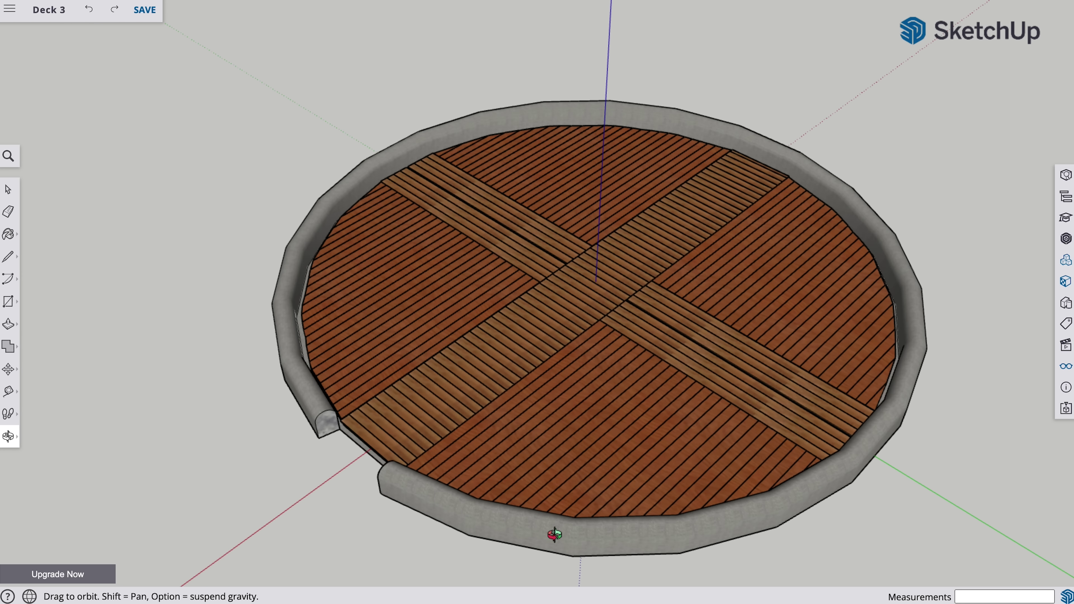
Orbit and pan around the finished deck, bringing the entrance gap to the front.
{"action": "left_click_drag", "start_coordinate": [556, 532], "coordinate": [737, 406]}
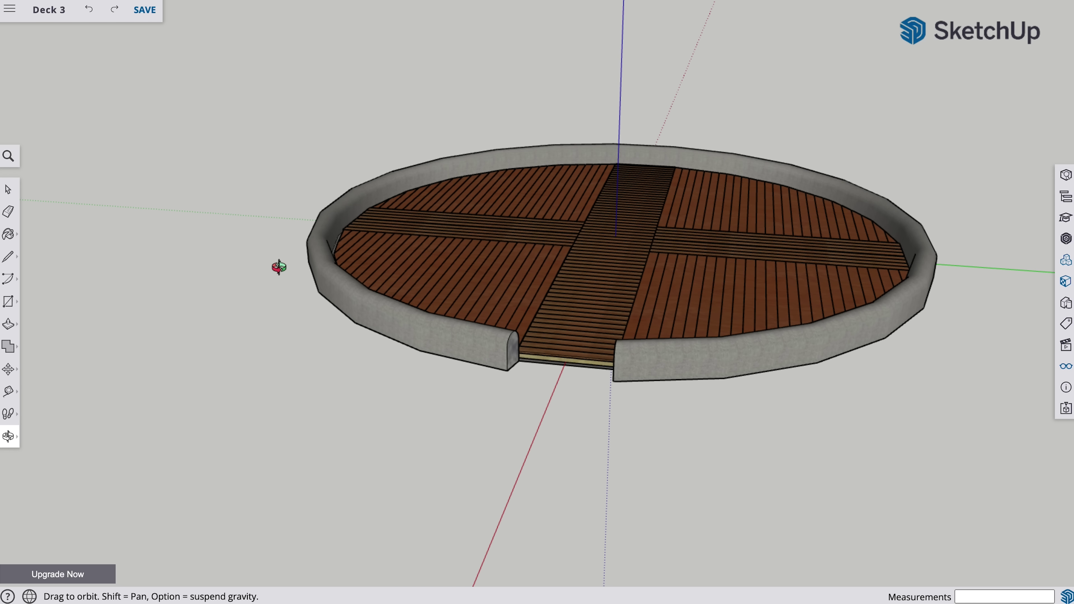
{"action": "left_click_drag", "start_coordinate": [443, 222], "coordinate": [328, 391]}
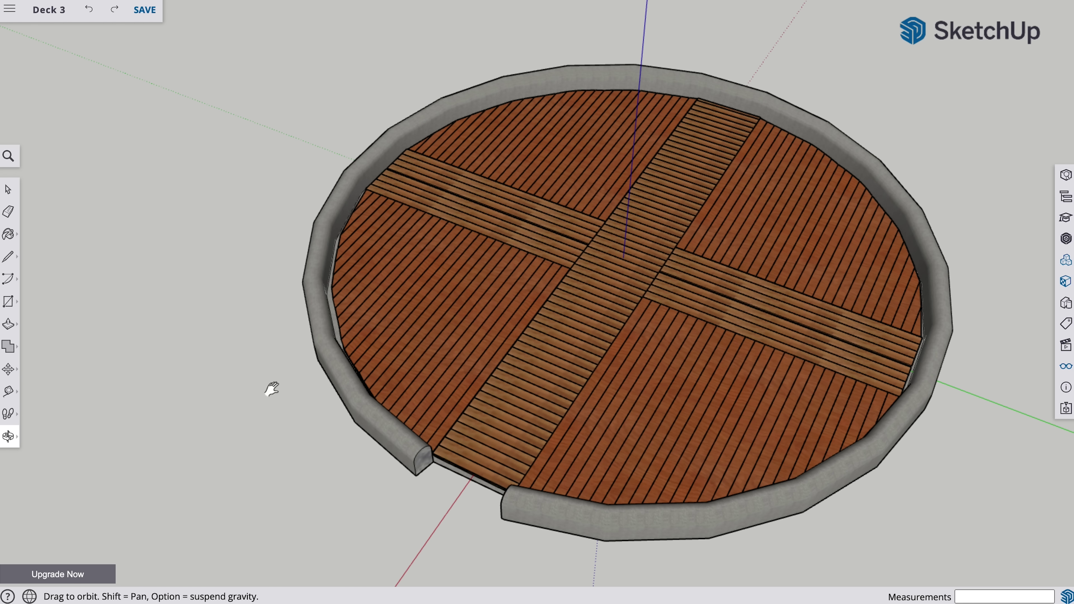
{"action": "left_click_drag", "start_coordinate": [704, 367], "coordinate": [839, 452], "text": "shift"}
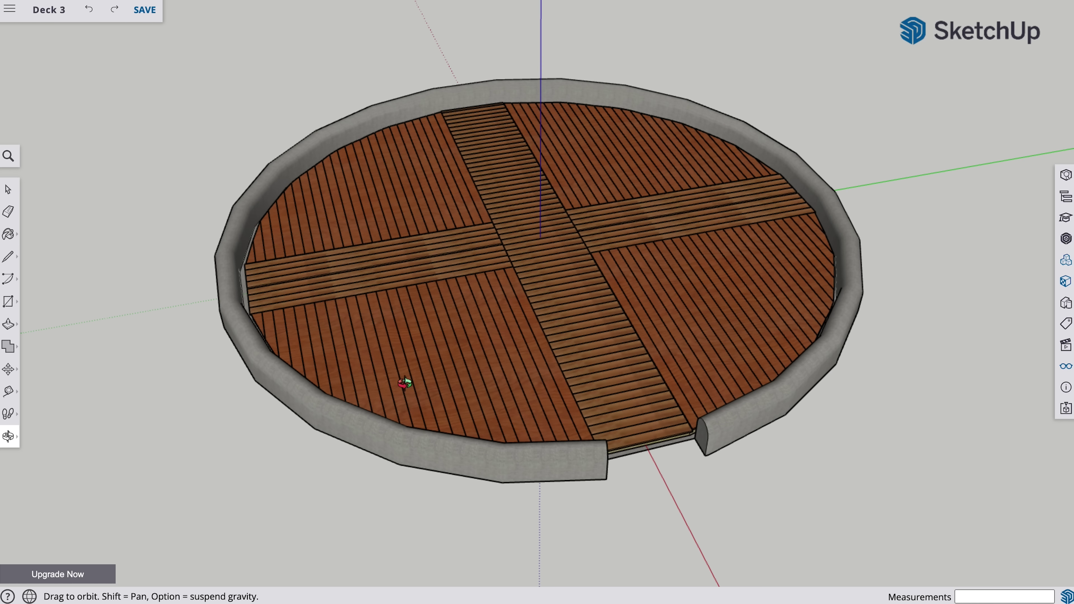
{"action": "left_click_drag", "start_coordinate": [365, 354], "coordinate": [569, 487]}
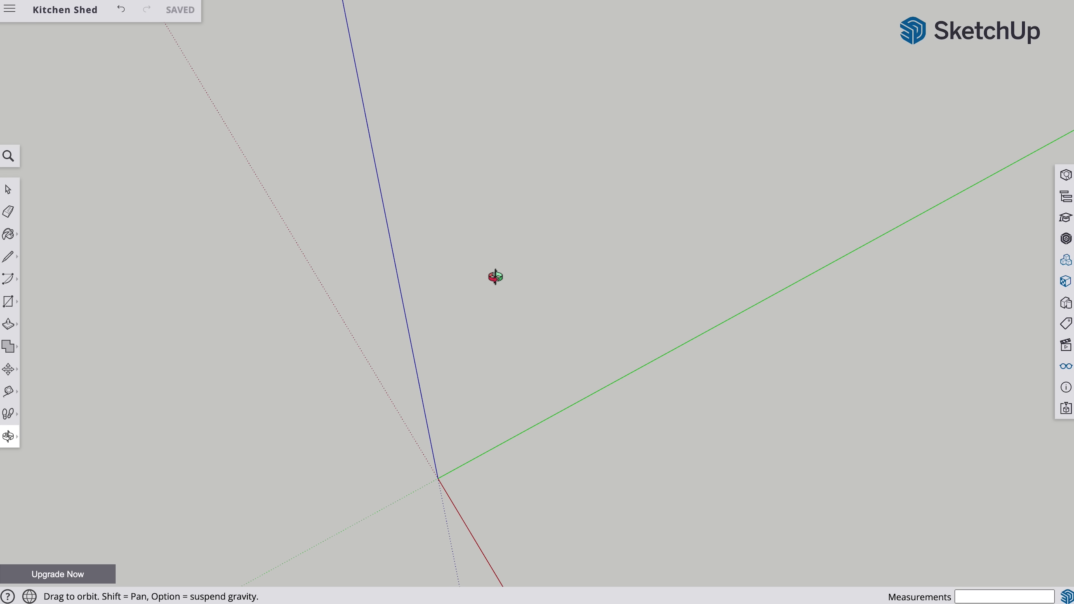
Restore the four floor beams, their plywood panels and the two framed walls with the window.
{"action": "key", "text": "super+z"}
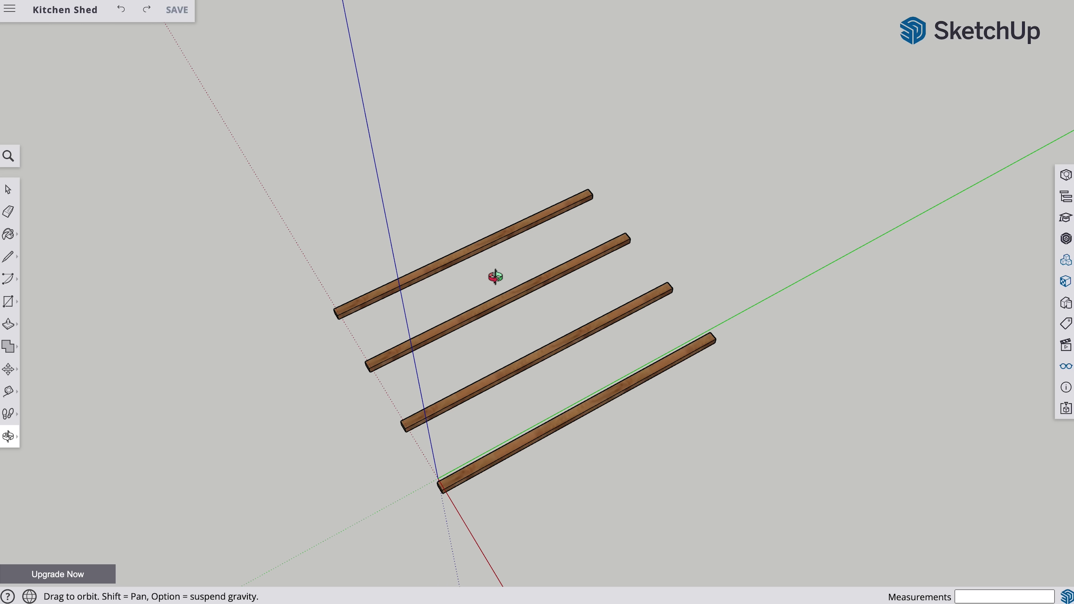
{"action": "key", "text": "super+z"}
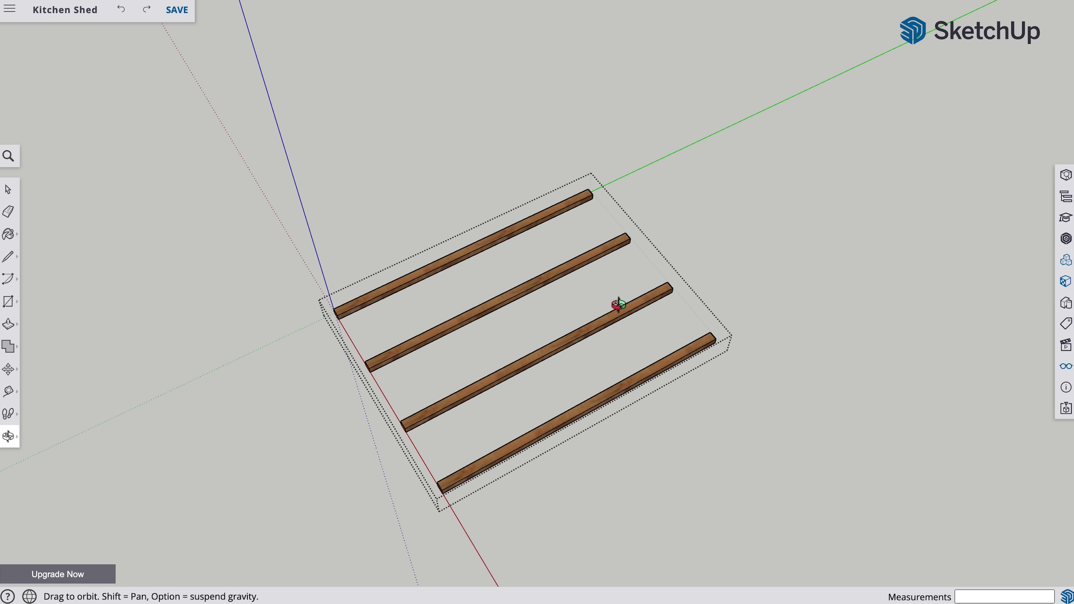
{"action": "key", "text": "super+shift+z"}
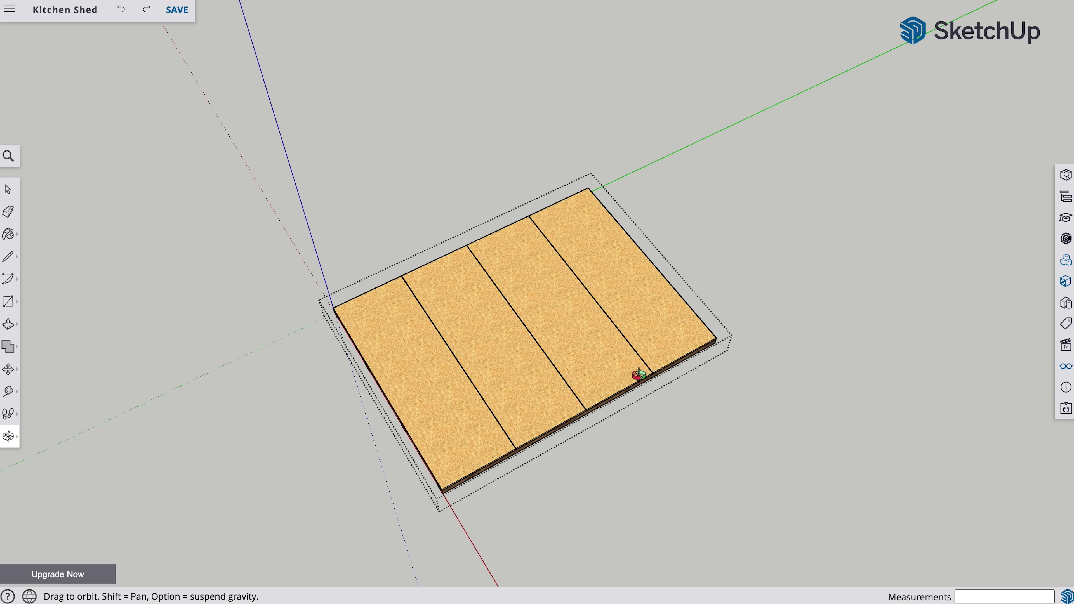
{"action": "key", "text": "super+shift+z"}
{"action": "key", "text": "super+shift+z"}
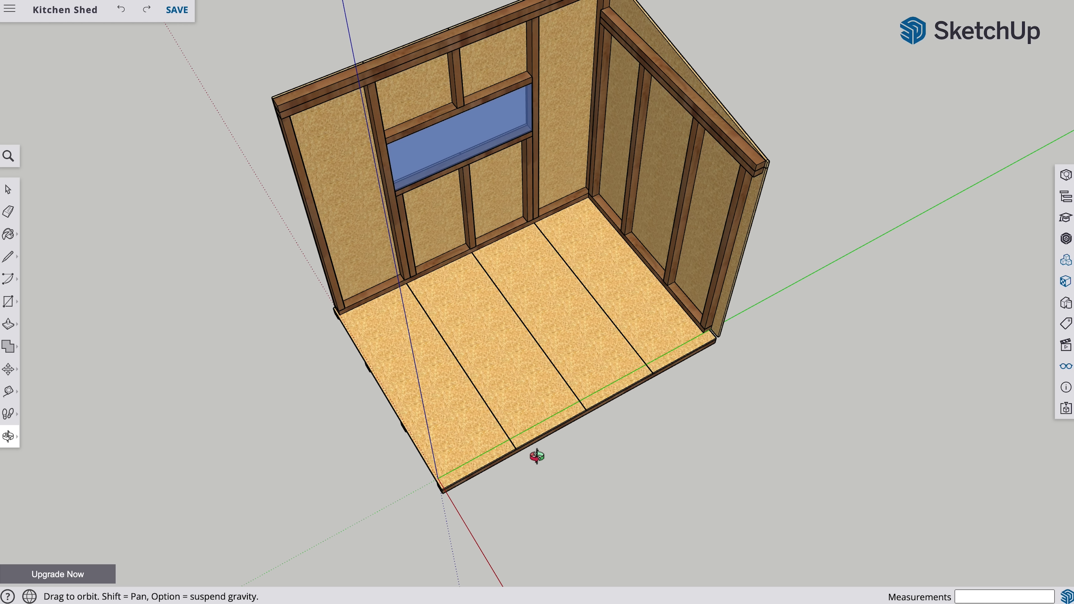
{"action": "left_click_drag", "start_coordinate": [537, 455], "coordinate": [546, 298]}
Show the inverter, charge controller and breaker panel on the shed's right inner wall.
{"action": "left_click_drag", "start_coordinate": [489, 328], "coordinate": [580, 388], "text": "shift"}
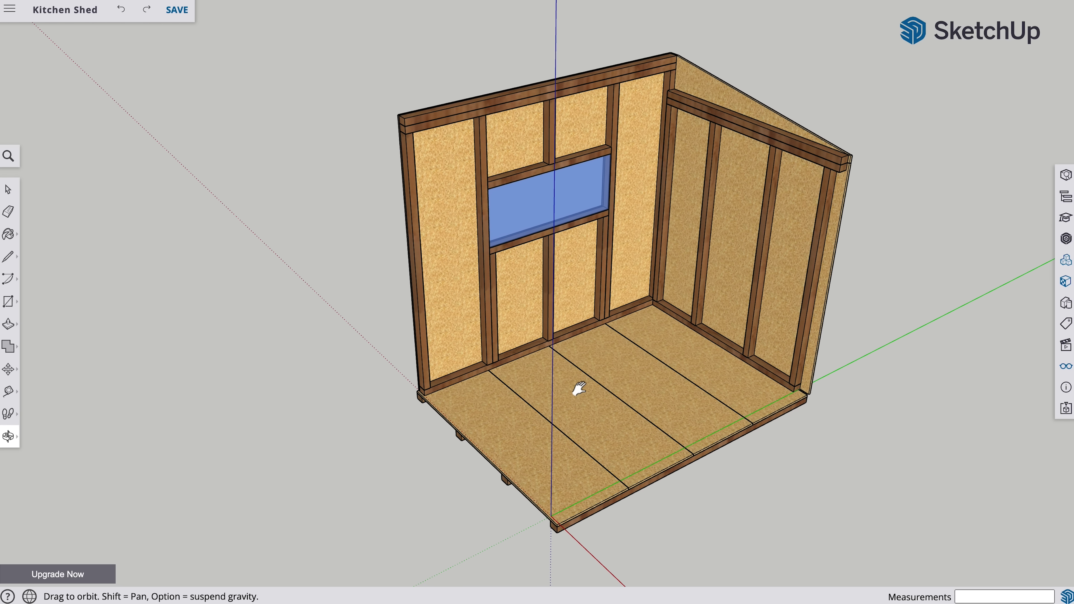
{"action": "left_click_drag", "start_coordinate": [651, 501], "coordinate": [647, 393]}
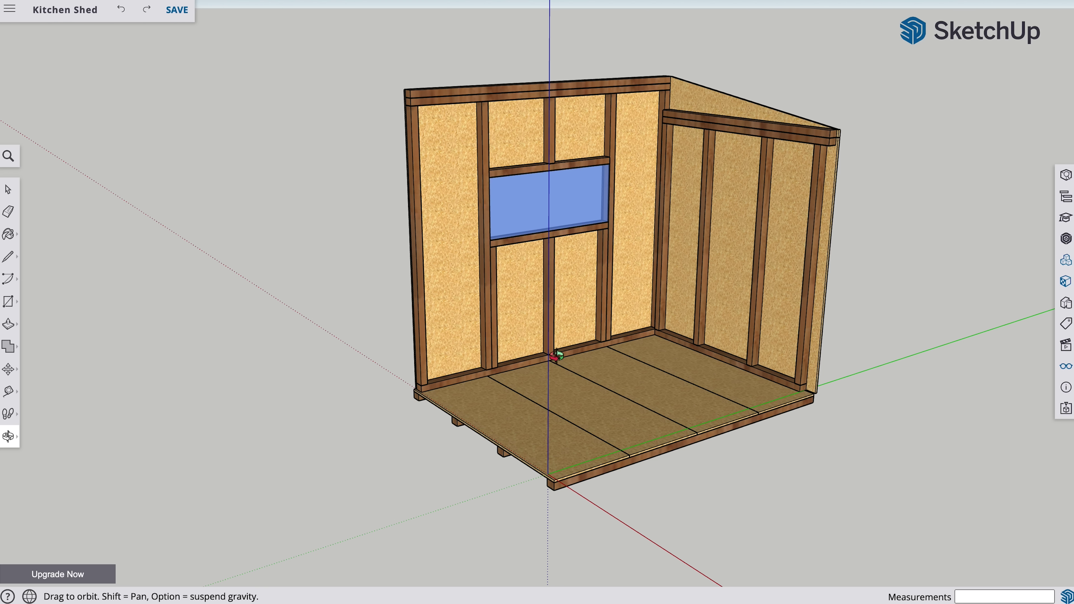
{"action": "left_click_drag", "start_coordinate": [537, 414], "coordinate": [700, 428]}
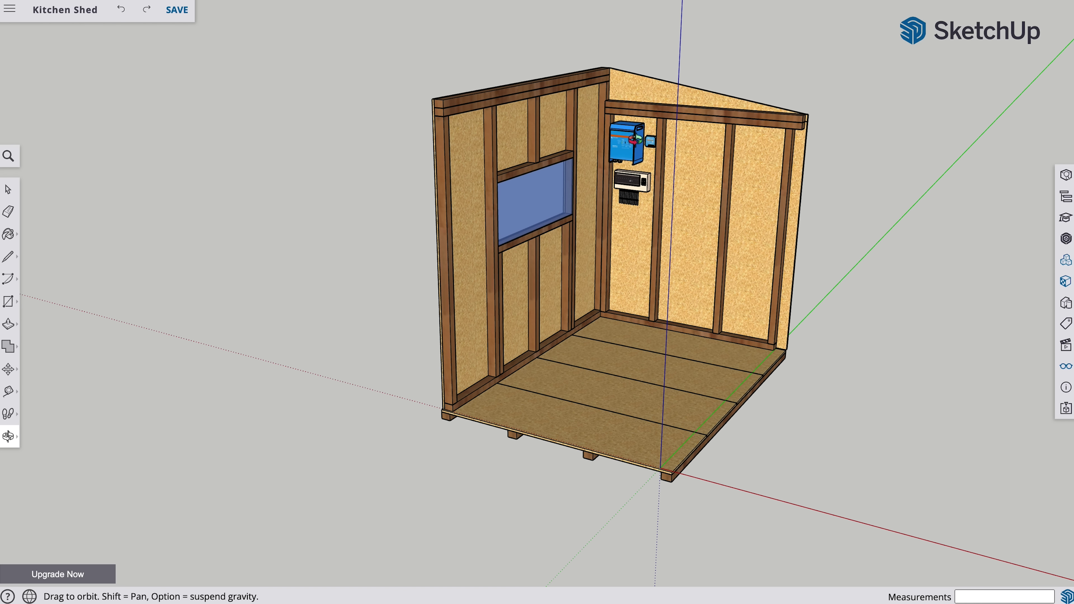
Zoom in on the inverter and panel, then view the L-shaped worktop from above.
{"action": "scroll", "coordinate": [625, 167], "scroll_direction": "up", "scroll_amount": 10}
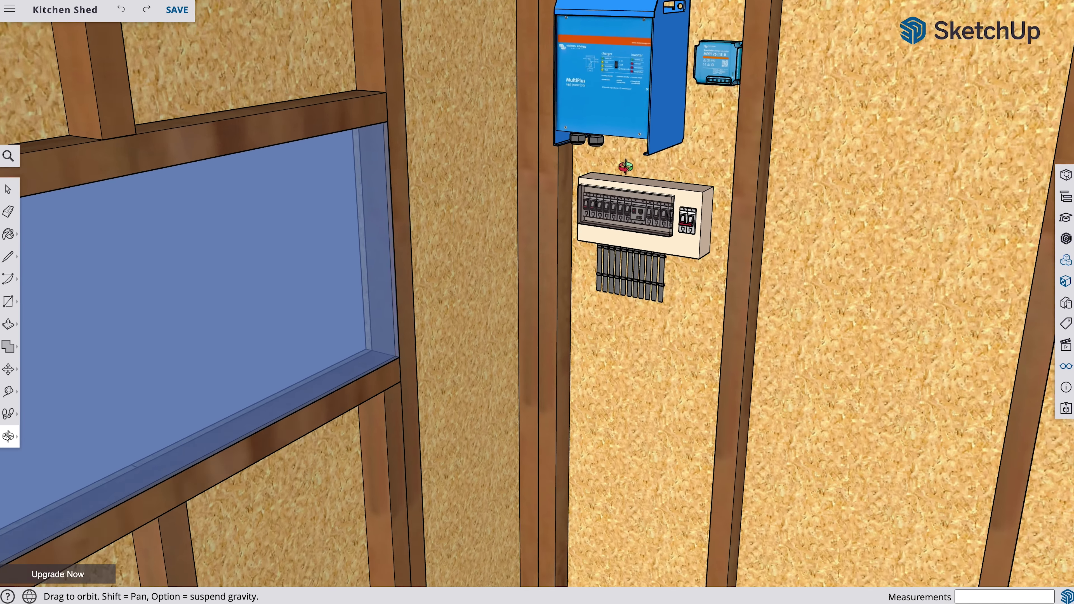
{"action": "scroll", "coordinate": [625, 167], "scroll_direction": "down", "scroll_amount": 5}
{"action": "left_click_drag", "start_coordinate": [625, 166], "coordinate": [593, 214]}
{"action": "scroll", "coordinate": [593, 214], "scroll_direction": "up", "scroll_amount": 6}
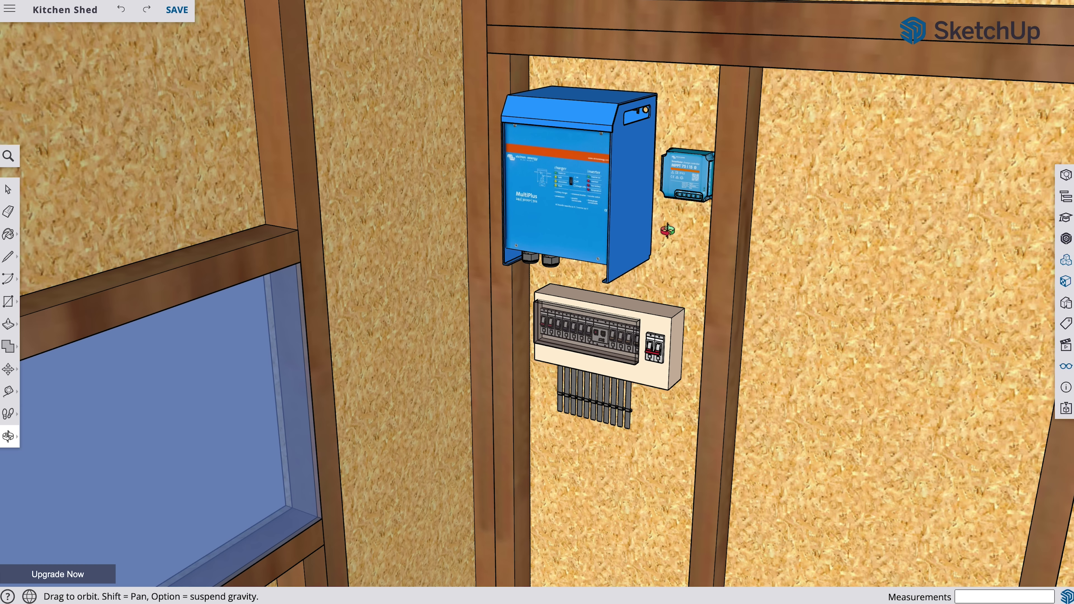
{"action": "scroll", "coordinate": [667, 230], "scroll_direction": "down", "scroll_amount": 6}
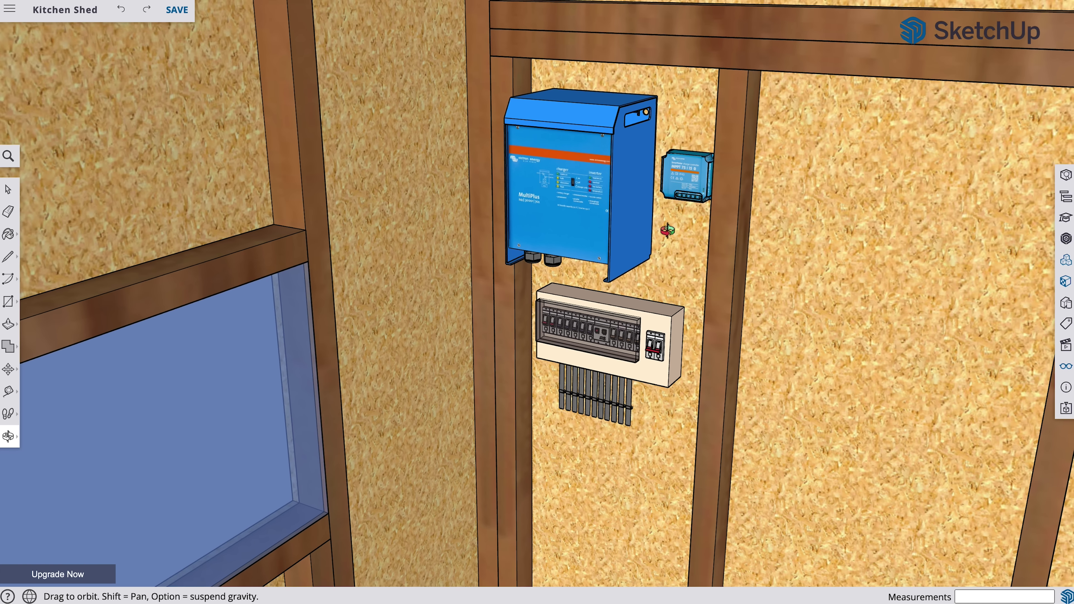
{"action": "left_click_drag", "start_coordinate": [664, 237], "coordinate": [618, 284]}
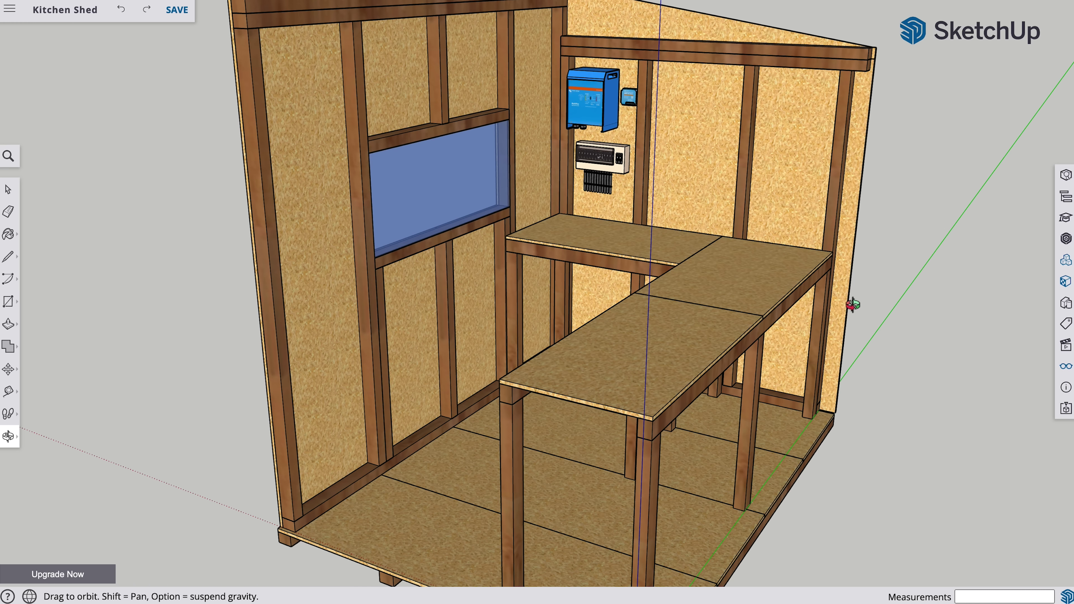
{"action": "left_click_drag", "start_coordinate": [431, 346], "coordinate": [285, 395]}
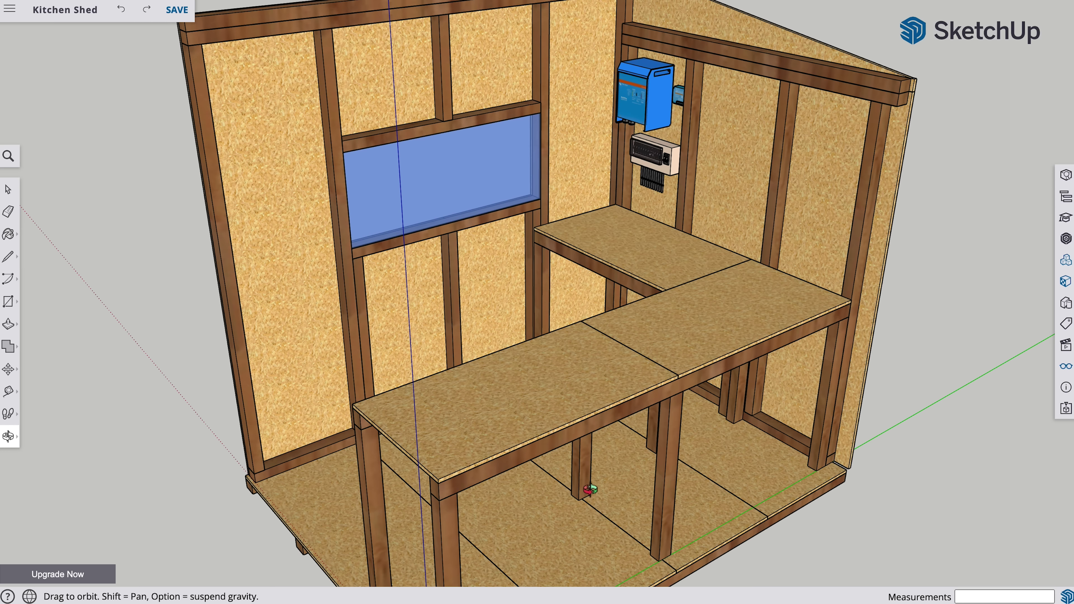
{"action": "left_click_drag", "start_coordinate": [585, 506], "coordinate": [677, 497]}
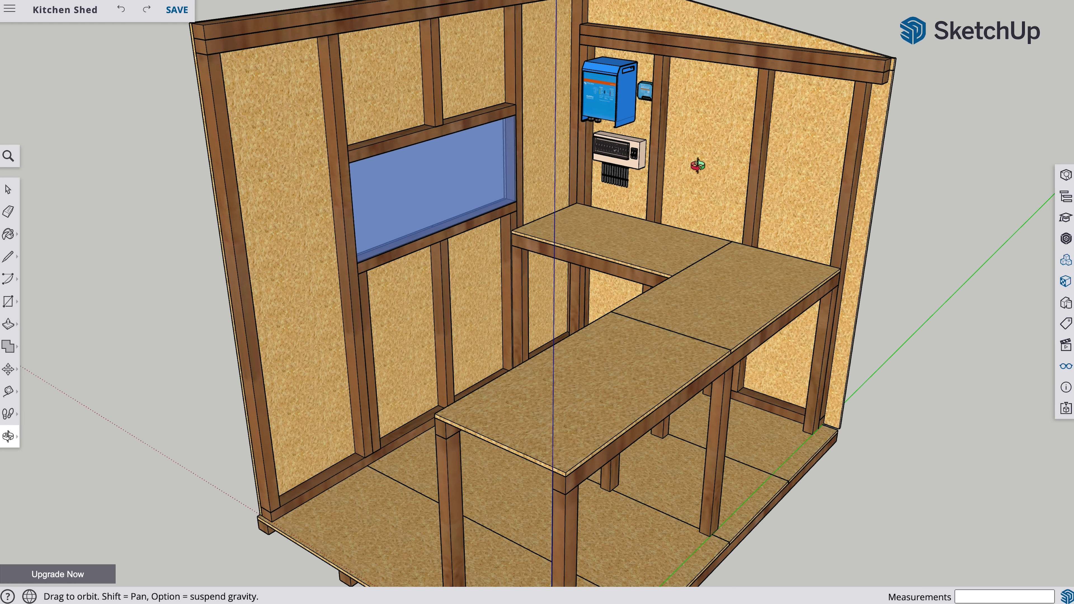
{"action": "key", "text": "Page_Down"}
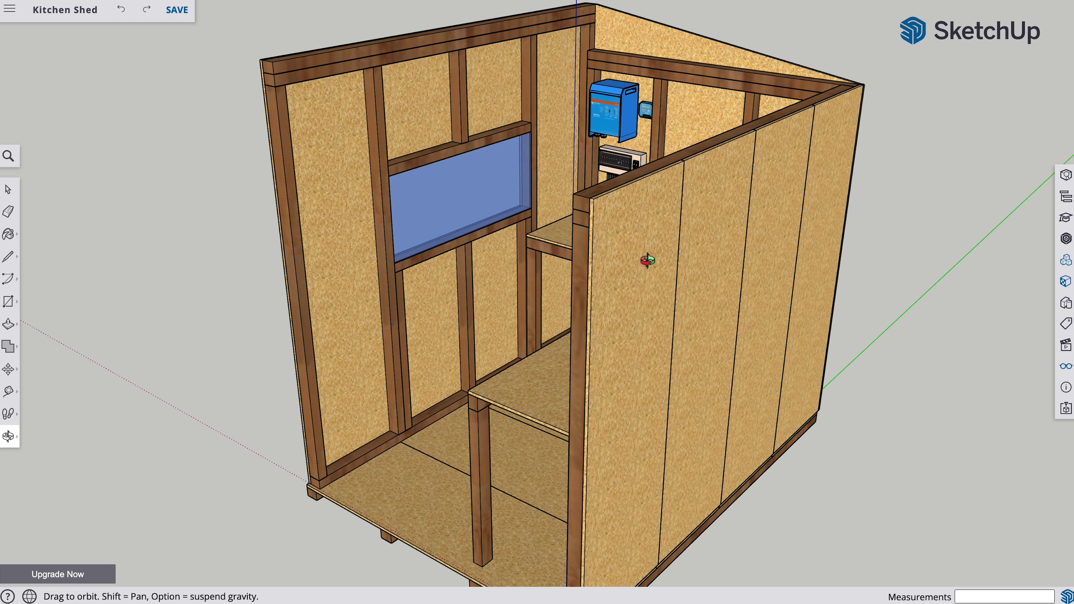
Step to the next scene showing the left wall sheathing with the brown door.
{"action": "key", "text": "Page_Down"}
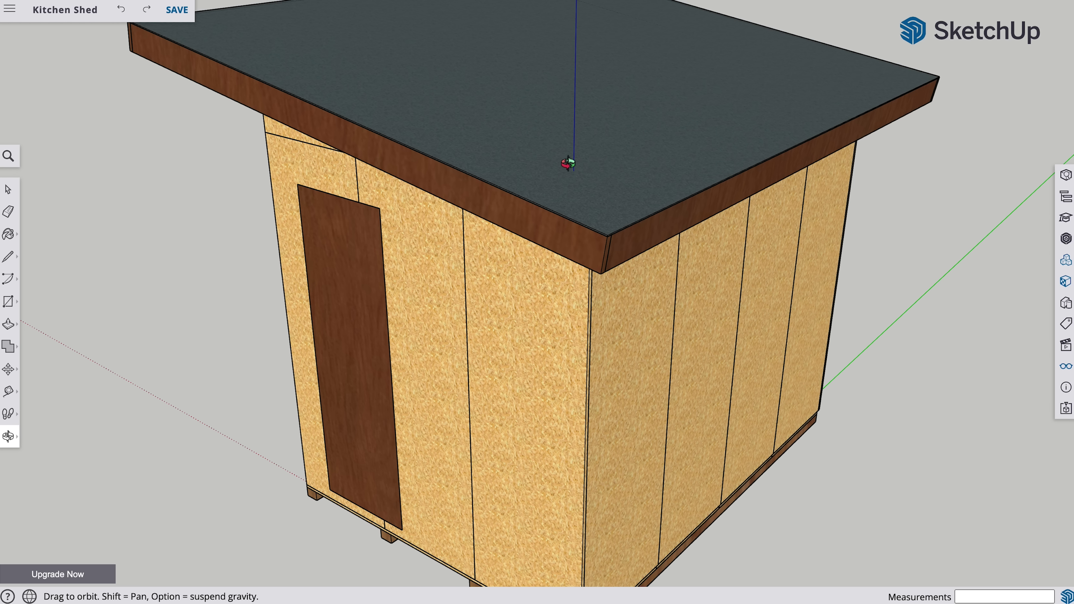
Inspect the roofed shed from the door front, the window wall and above the roof.
{"action": "left_click_drag", "start_coordinate": [566, 158], "coordinate": [573, 277], "text": "shift"}
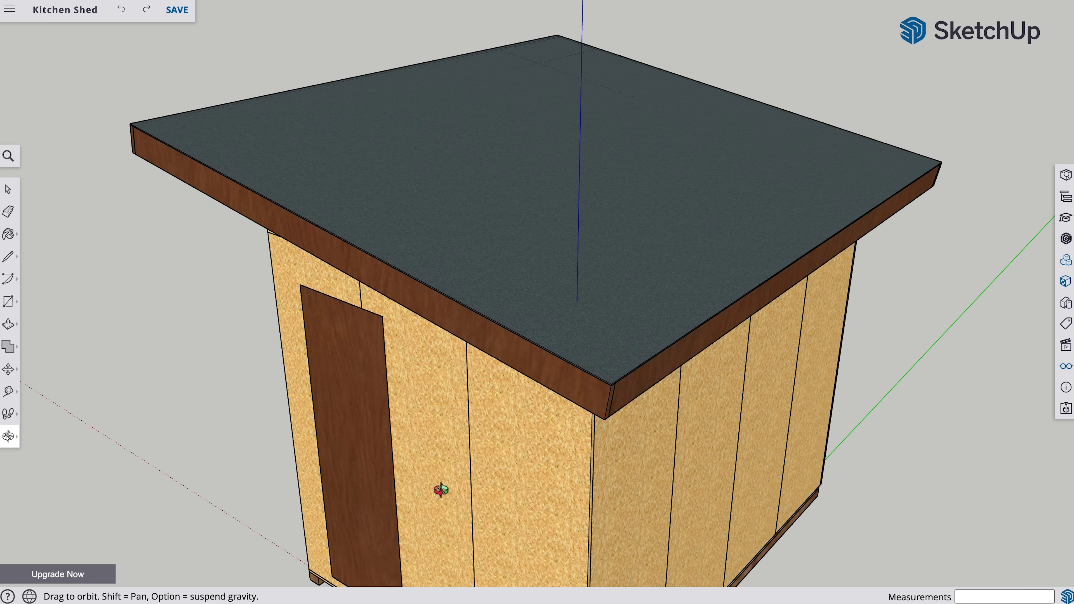
{"action": "left_click_drag", "start_coordinate": [449, 482], "coordinate": [482, 386]}
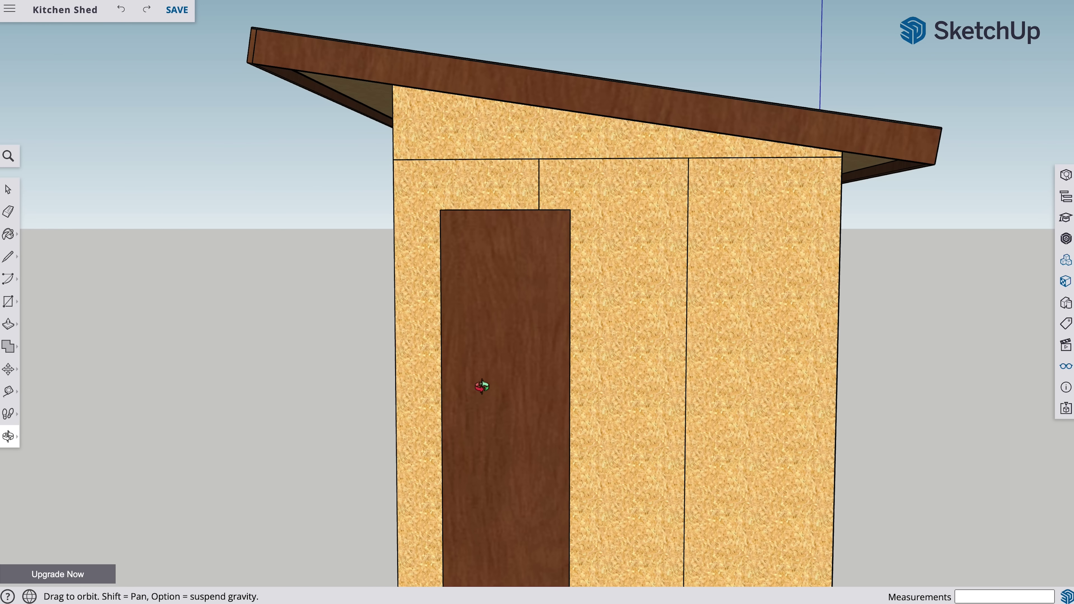
{"action": "left_click_drag", "start_coordinate": [384, 398], "coordinate": [664, 413]}
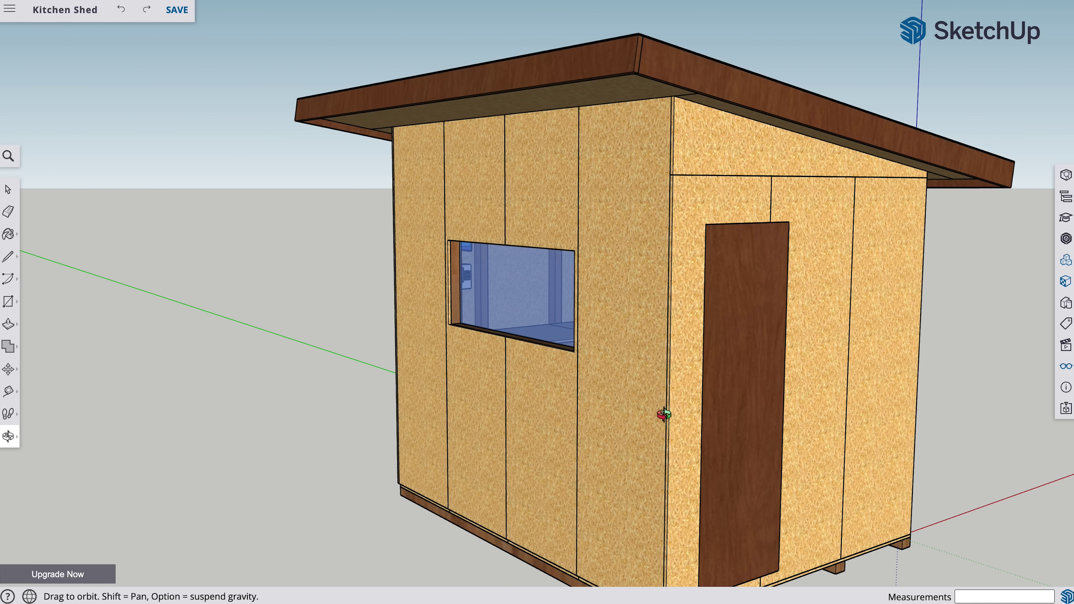
{"action": "scroll", "coordinate": [662, 409], "scroll_direction": "down", "scroll_amount": 3}
{"action": "left_click_drag", "start_coordinate": [777, 506], "coordinate": [685, 434], "text": "shift"}
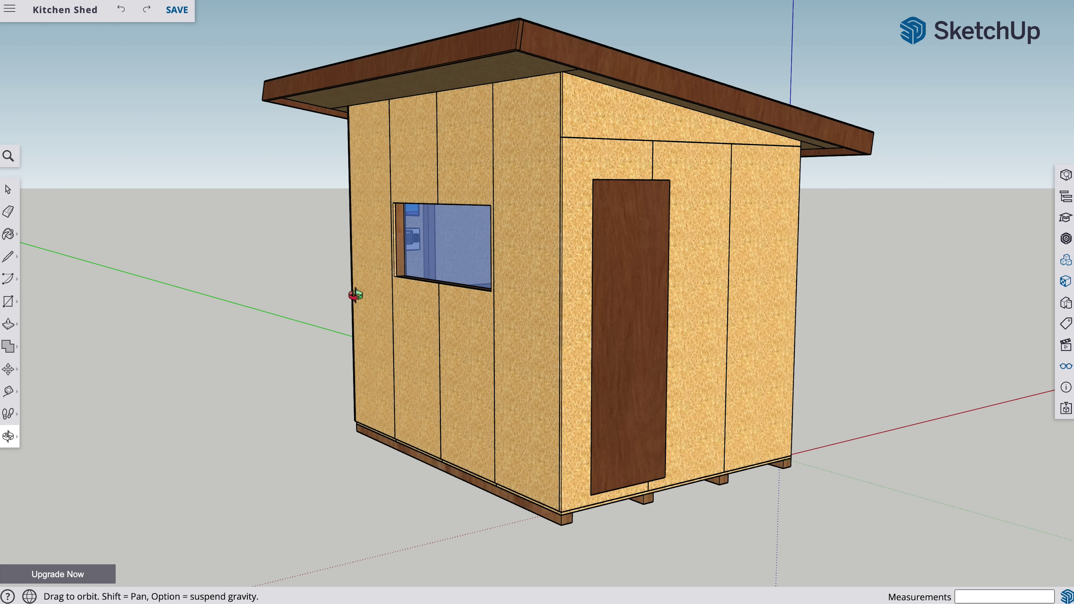
{"action": "left_click_drag", "start_coordinate": [365, 296], "coordinate": [578, 512]}
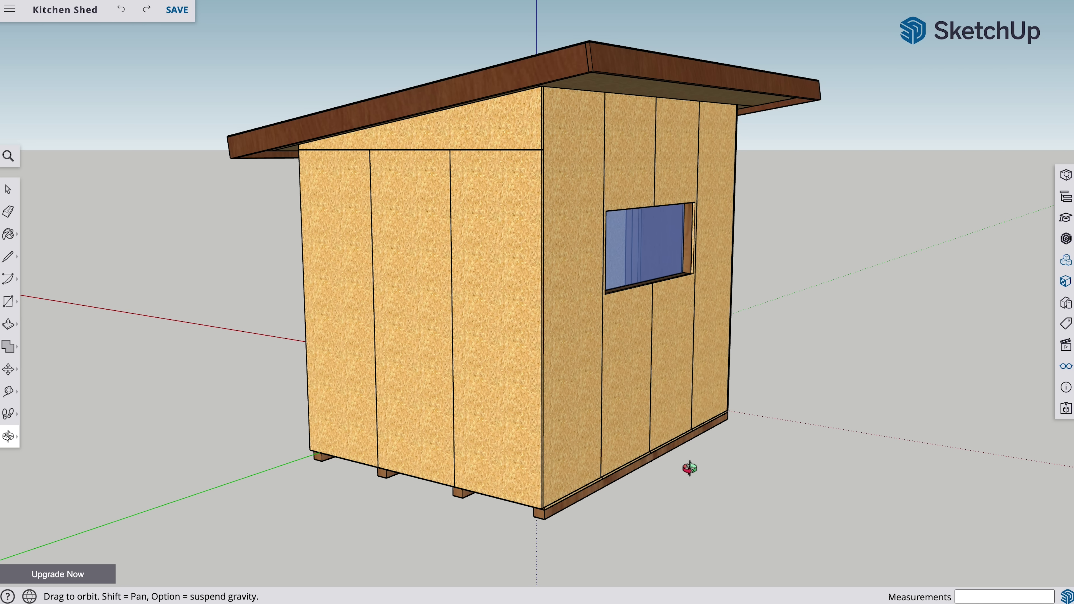
{"action": "left_click_drag", "start_coordinate": [748, 413], "coordinate": [454, 445]}
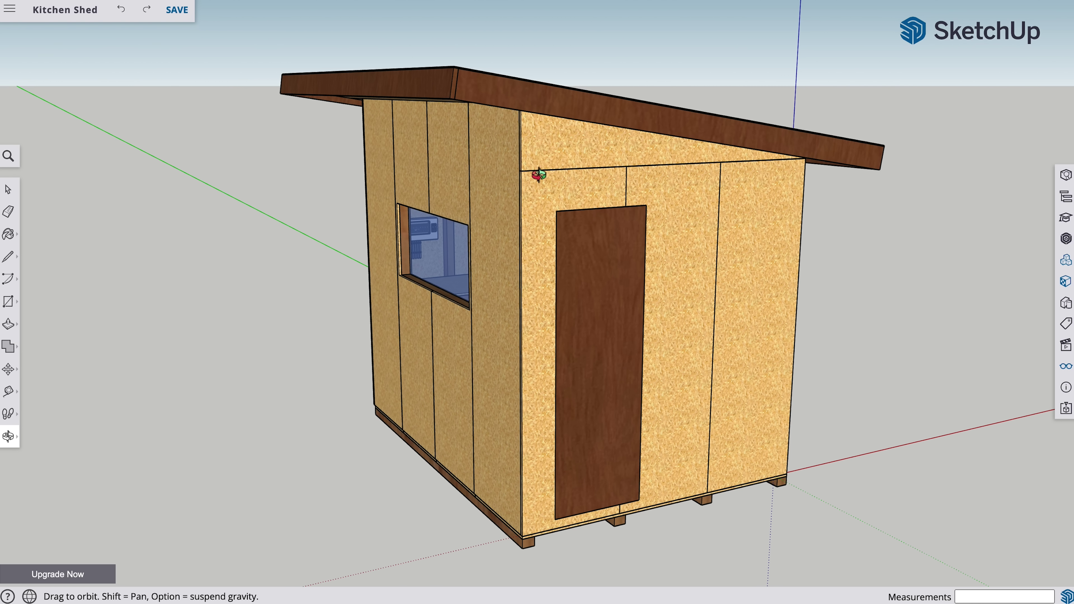
{"action": "left_click_drag", "start_coordinate": [645, 516], "coordinate": [667, 334]}
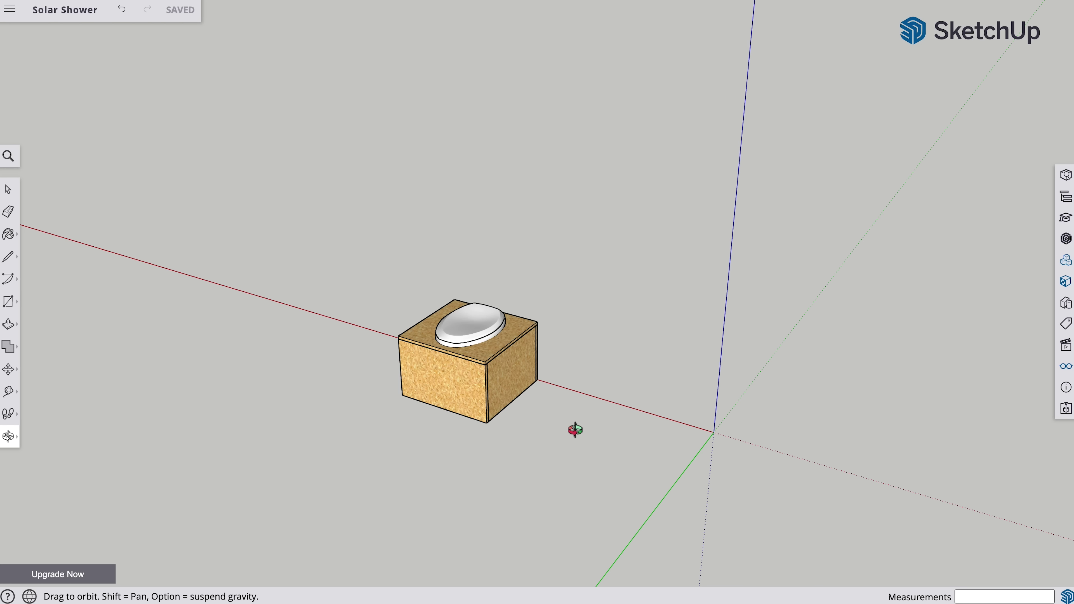
Orbit around the Solar Shower toilet box, ending with a view from above.
{"action": "left_click_drag", "start_coordinate": [554, 366], "coordinate": [386, 384]}
{"action": "left_click_drag", "start_coordinate": [567, 346], "coordinate": [423, 362]}
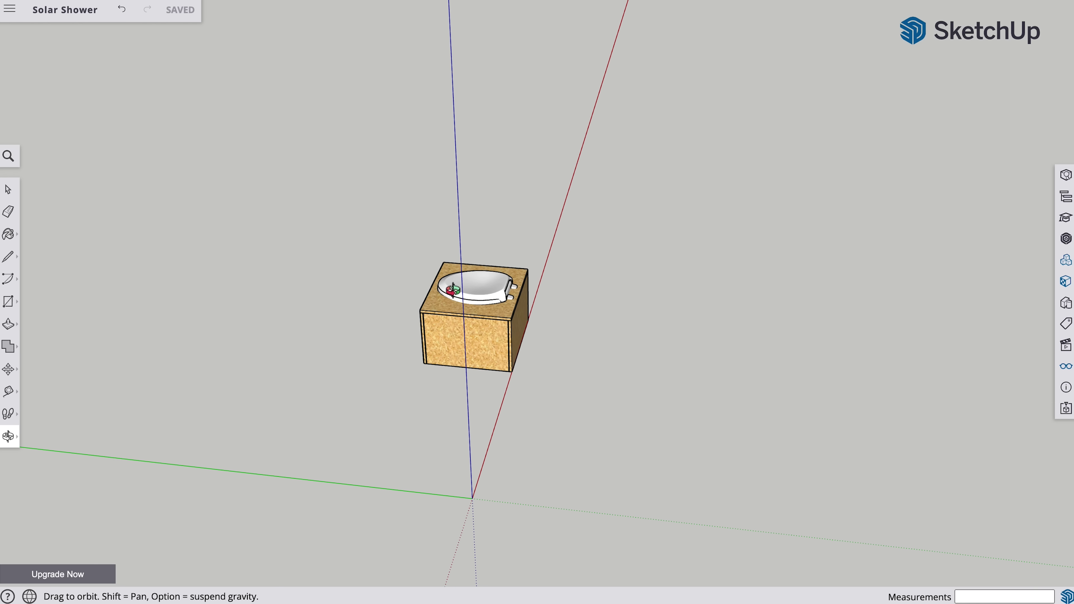
{"action": "left_click_drag", "start_coordinate": [631, 318], "coordinate": [343, 334]}
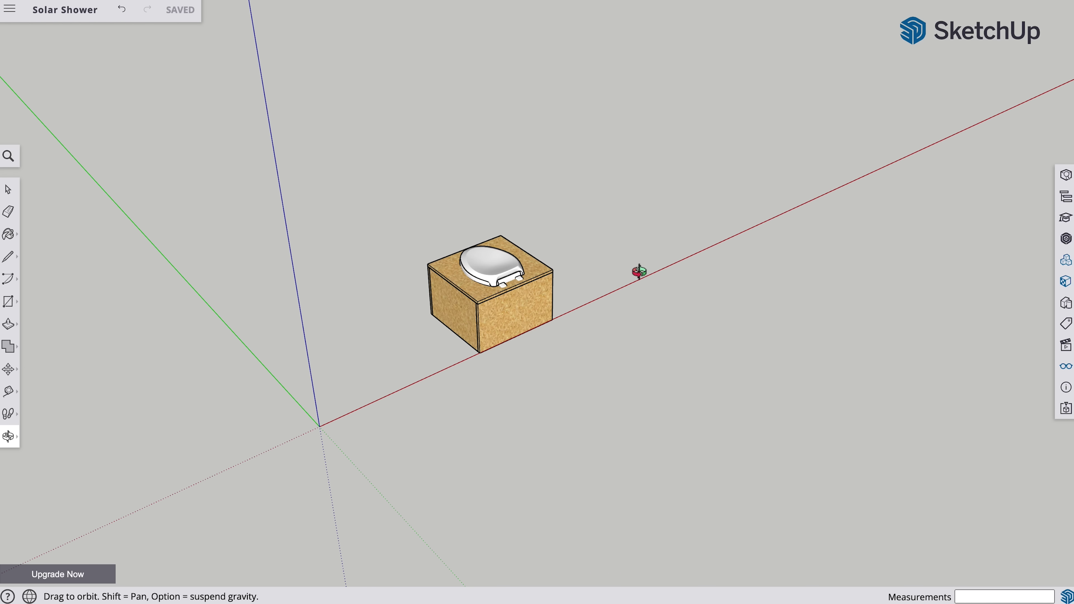
{"action": "left_click_drag", "start_coordinate": [638, 272], "coordinate": [532, 372]}
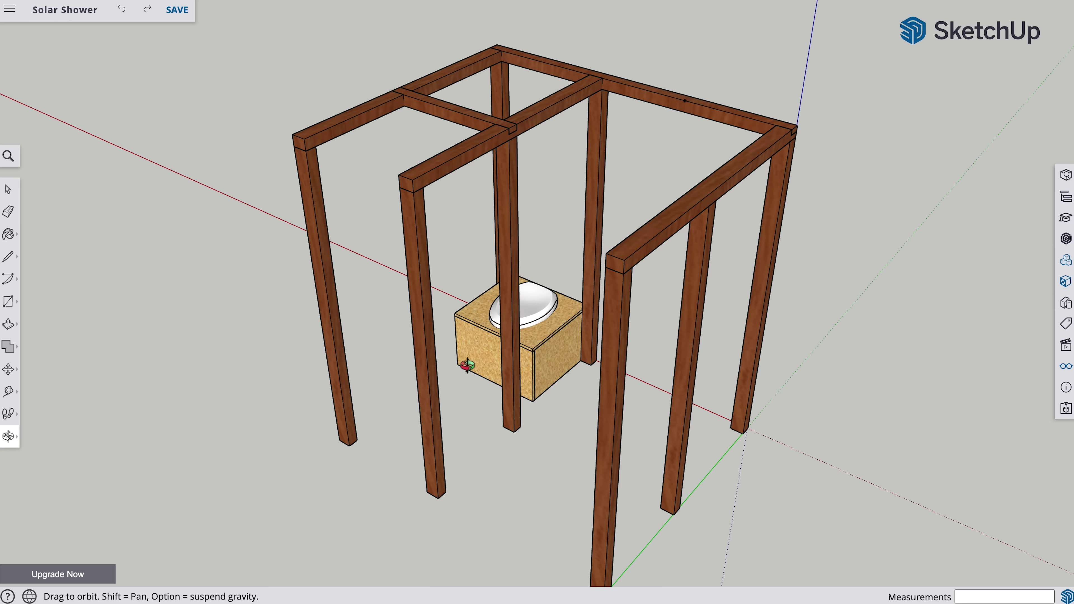
Orbit around the shower frame to inspect it from other sides and a lower angle.
{"action": "left_click_drag", "start_coordinate": [461, 374], "coordinate": [727, 362]}
{"action": "left_click_drag", "start_coordinate": [348, 423], "coordinate": [712, 391]}
{"action": "left_click_drag", "start_coordinate": [363, 447], "coordinate": [690, 443]}
{"action": "left_click_drag", "start_coordinate": [282, 451], "coordinate": [694, 424]}
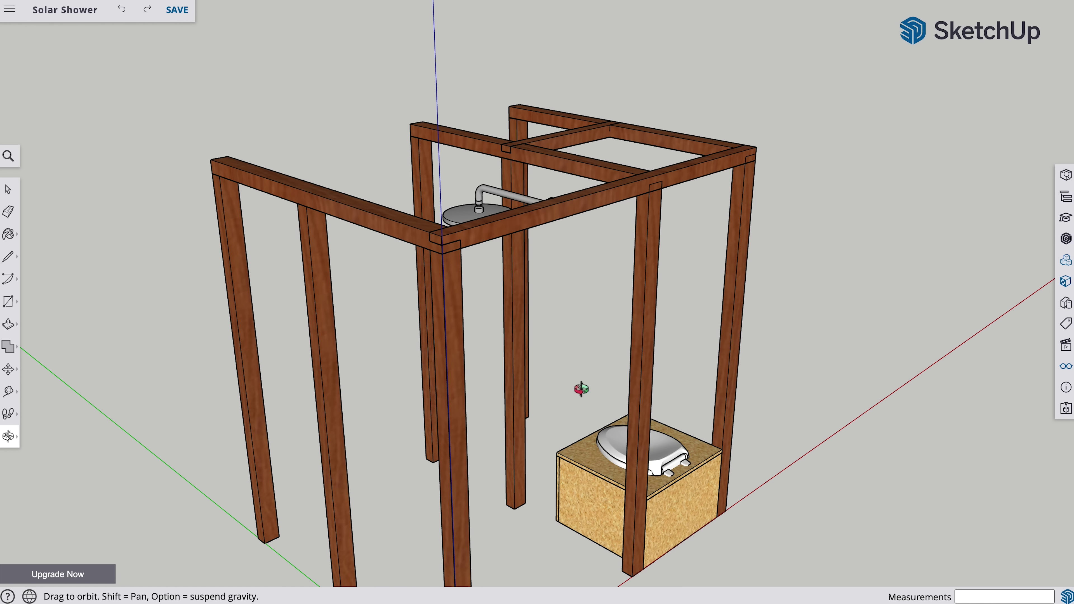
{"action": "left_click_drag", "start_coordinate": [544, 435], "coordinate": [294, 396]}
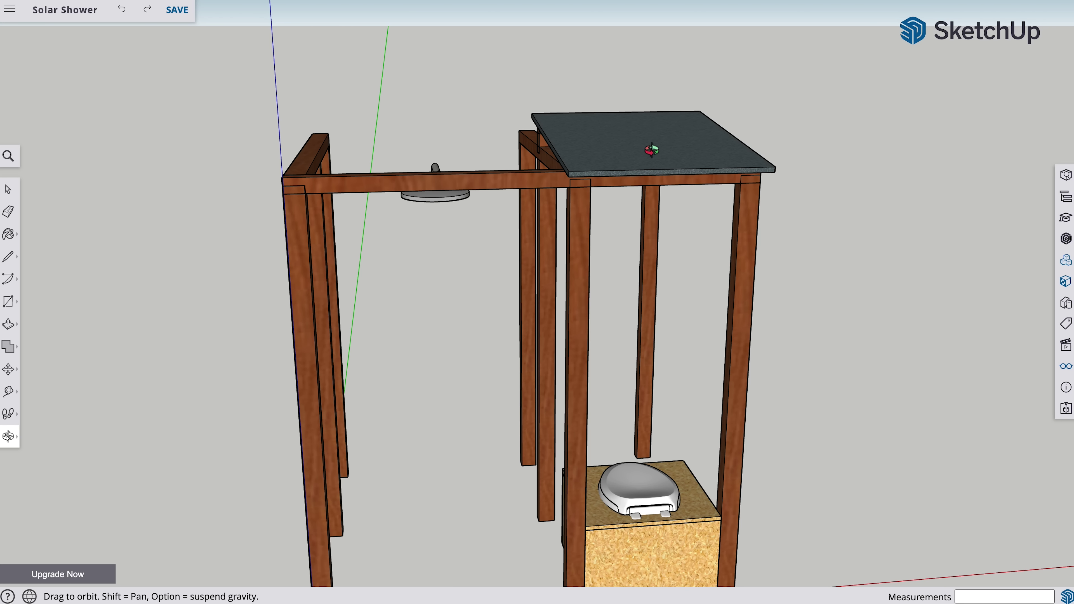
{"action": "left_click_drag", "start_coordinate": [249, 363], "coordinate": [435, 448]}
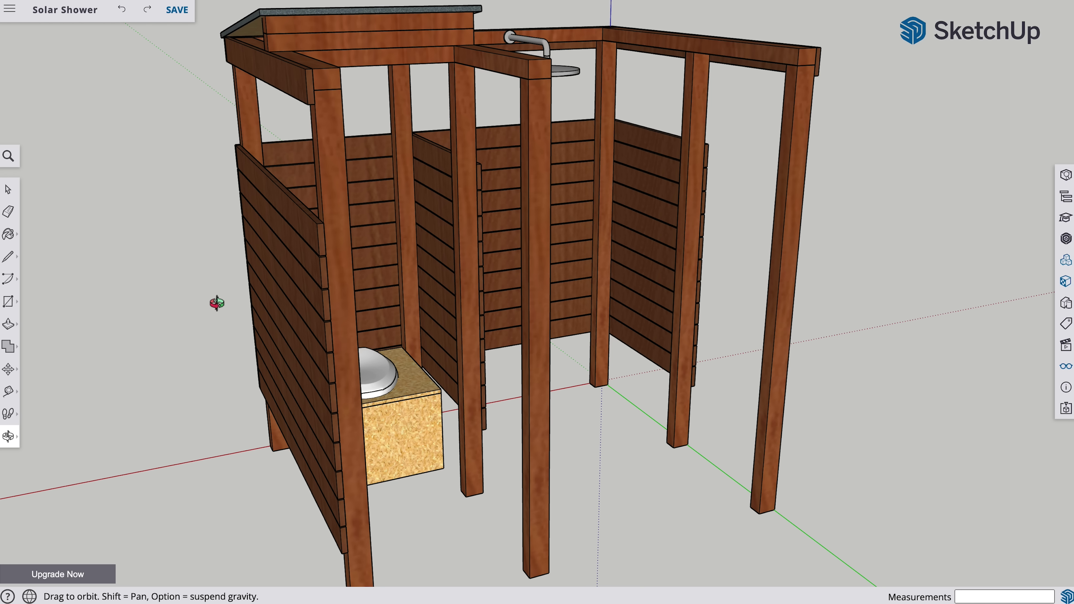
{"action": "left_click_drag", "start_coordinate": [213, 337], "coordinate": [492, 342]}
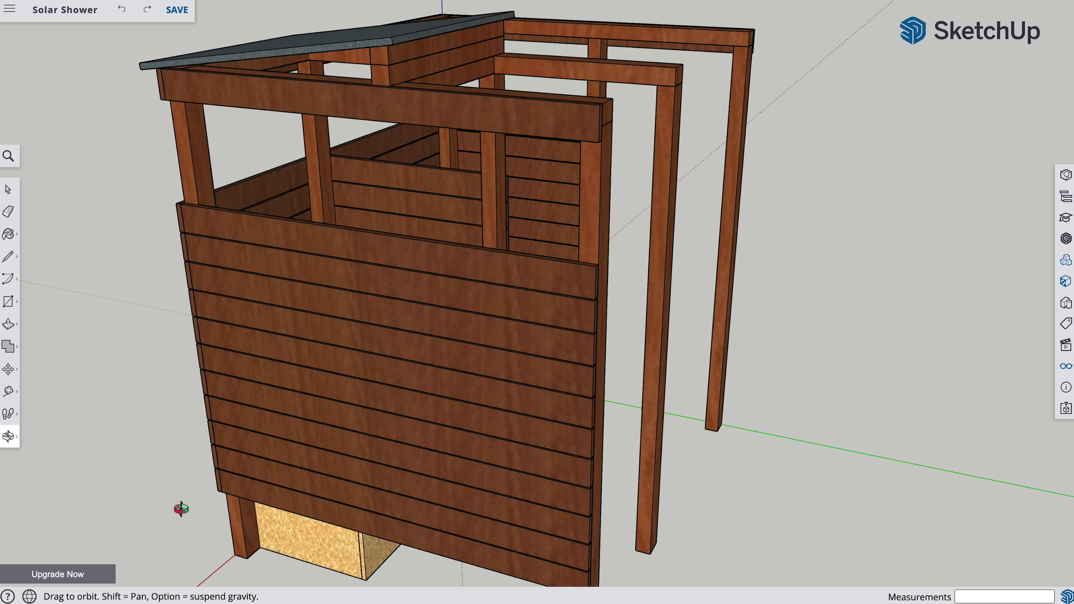
{"action": "left_click_drag", "start_coordinate": [178, 423], "coordinate": [517, 391]}
{"action": "left_click_drag", "start_coordinate": [324, 424], "coordinate": [571, 435]}
{"action": "left_click_drag", "start_coordinate": [106, 424], "coordinate": [554, 456]}
{"action": "left_click_drag", "start_coordinate": [278, 487], "coordinate": [509, 407]}
{"action": "left_click_drag", "start_coordinate": [434, 410], "coordinate": [489, 461]}
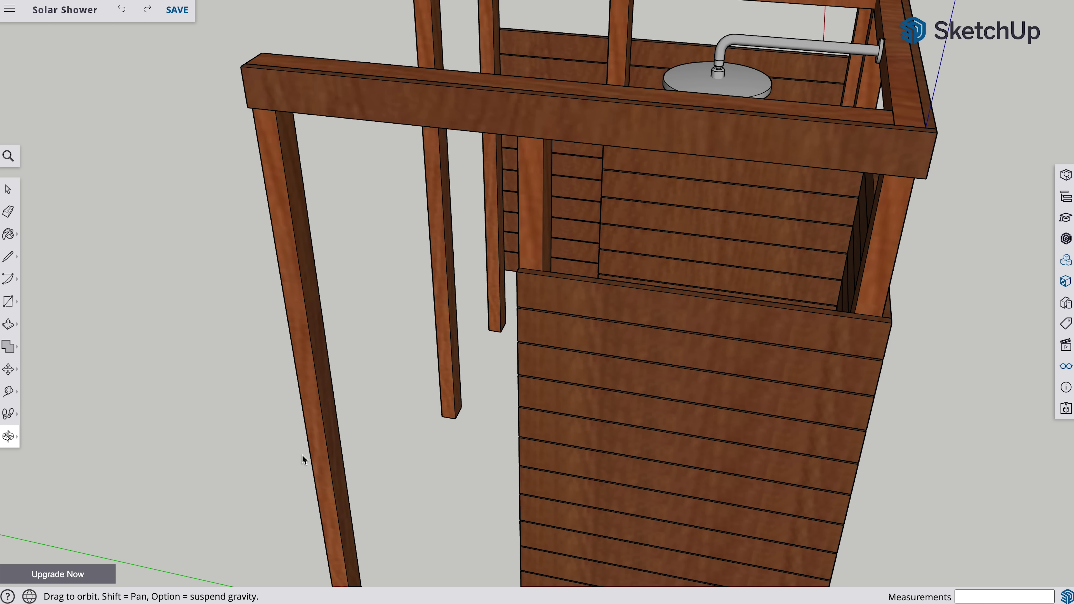
{"action": "left_click_drag", "start_coordinate": [302, 458], "coordinate": [826, 377]}
{"action": "scroll", "coordinate": [541, 344], "scroll_direction": "down", "scroll_amount": 10}
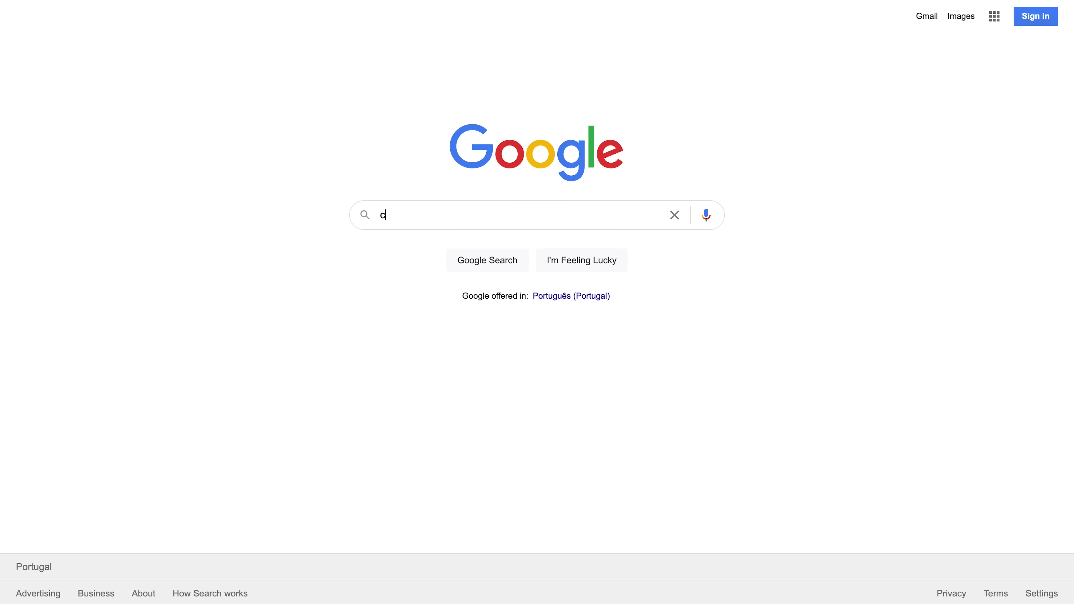
Search Google for 'camping shower' and scroll the results.
{"action": "type", "text": "amping"}
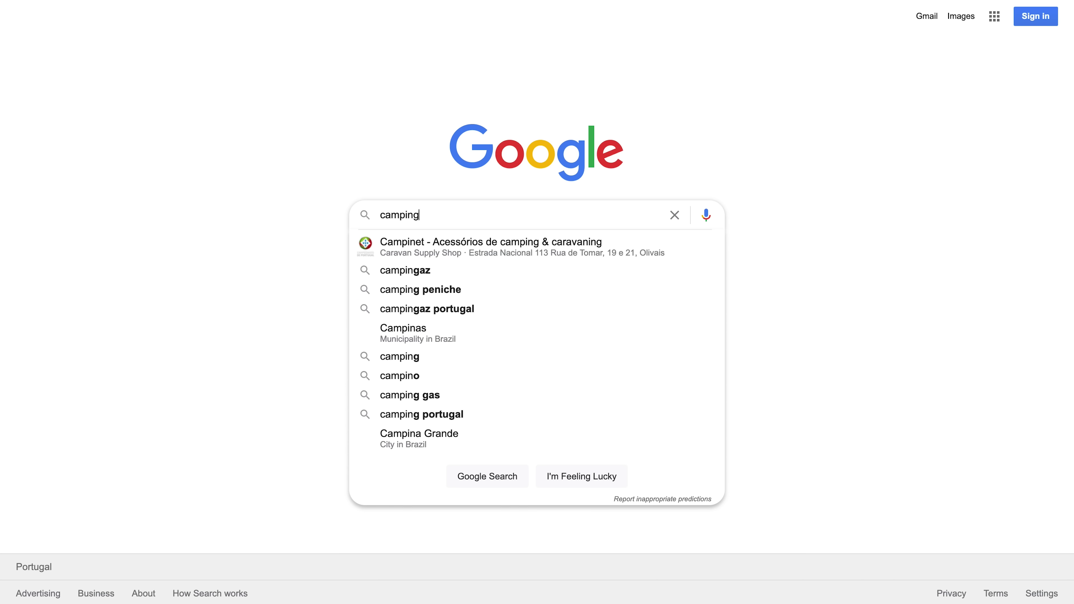
{"action": "type", "text": " shower"}
{"action": "key", "text": "Return"}
{"action": "scroll", "coordinate": [537, 302], "scroll_direction": "down", "scroll_amount": 5}
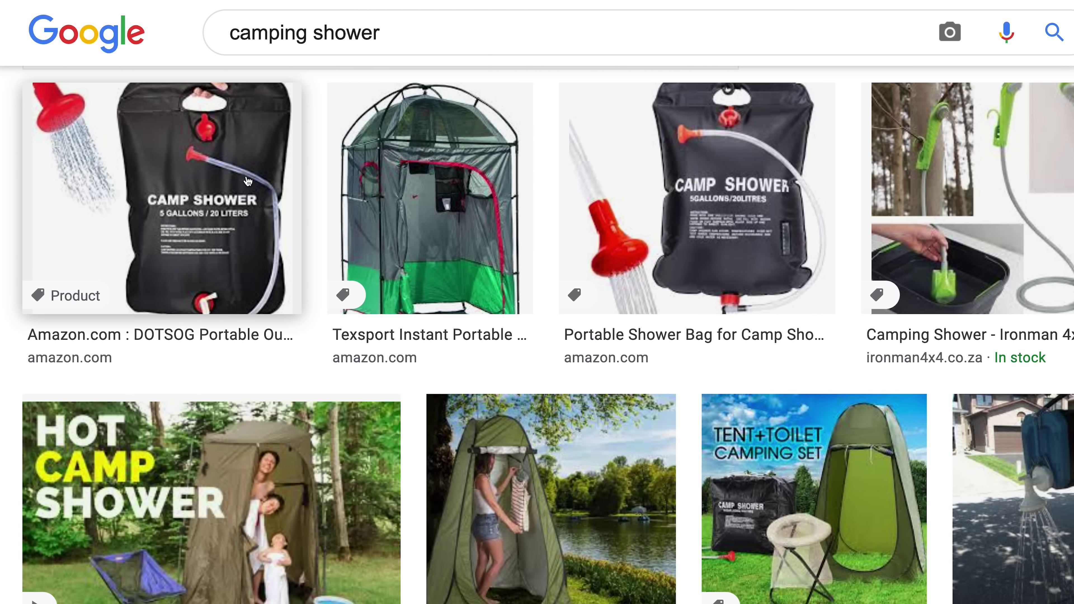
Replace the query with 'DIY pex hot water' and scroll through the image results.
{"action": "left_click", "coordinate": [425, 38]}
{"action": "type", "text": "DIY pex hot "}
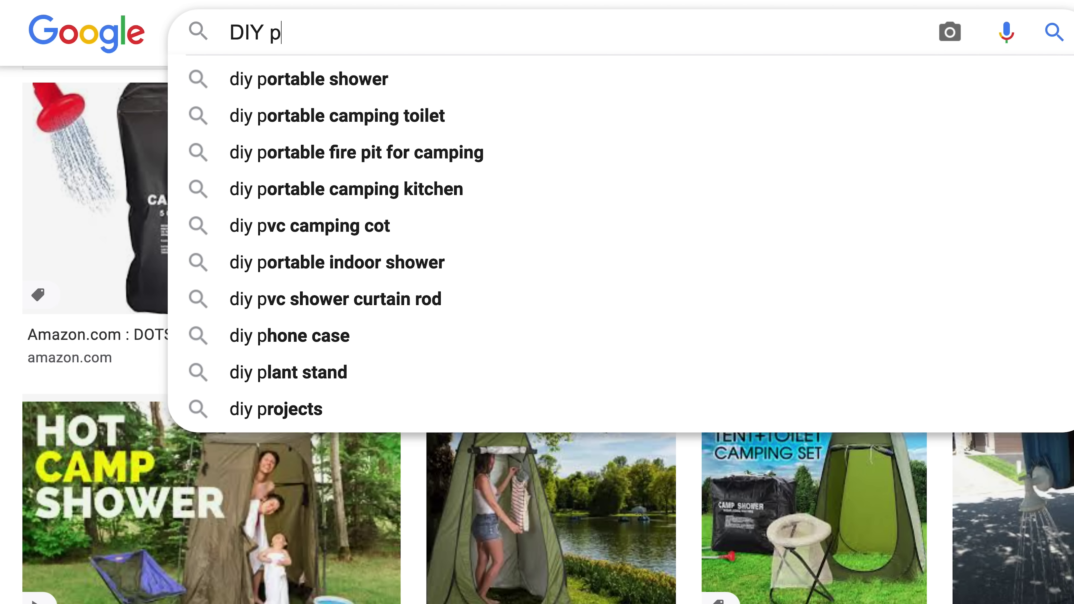
{"action": "type", "text": "water"}
{"action": "key", "text": "Return"}
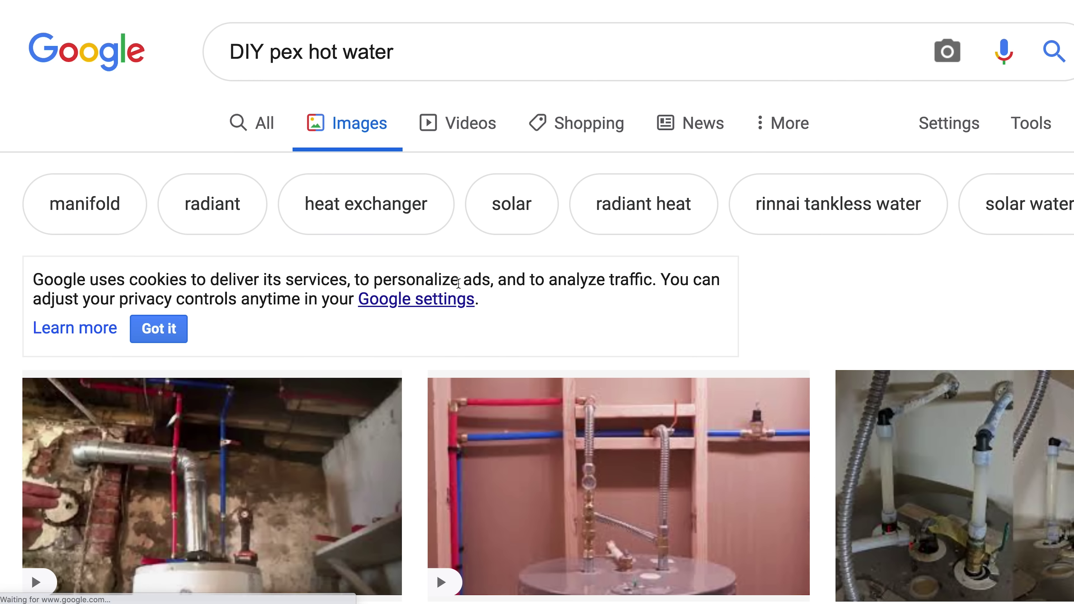
{"action": "scroll", "coordinate": [460, 289], "scroll_direction": "down", "scroll_amount": 5}
{"action": "scroll", "coordinate": [460, 288], "scroll_direction": "down", "scroll_amount": 4}
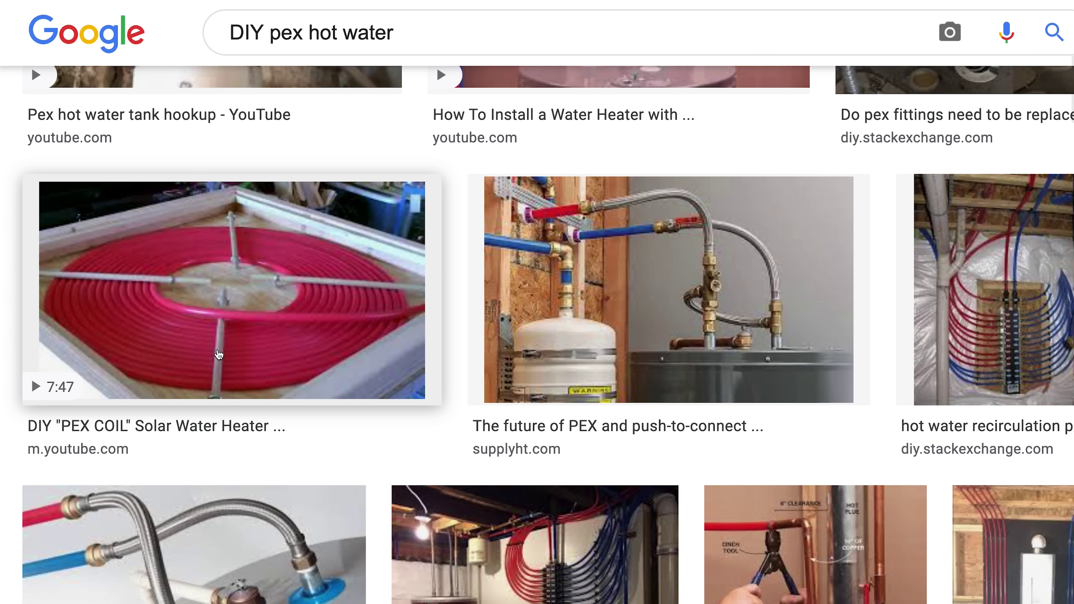
{"action": "scroll", "coordinate": [225, 354], "scroll_direction": "down", "scroll_amount": 20}
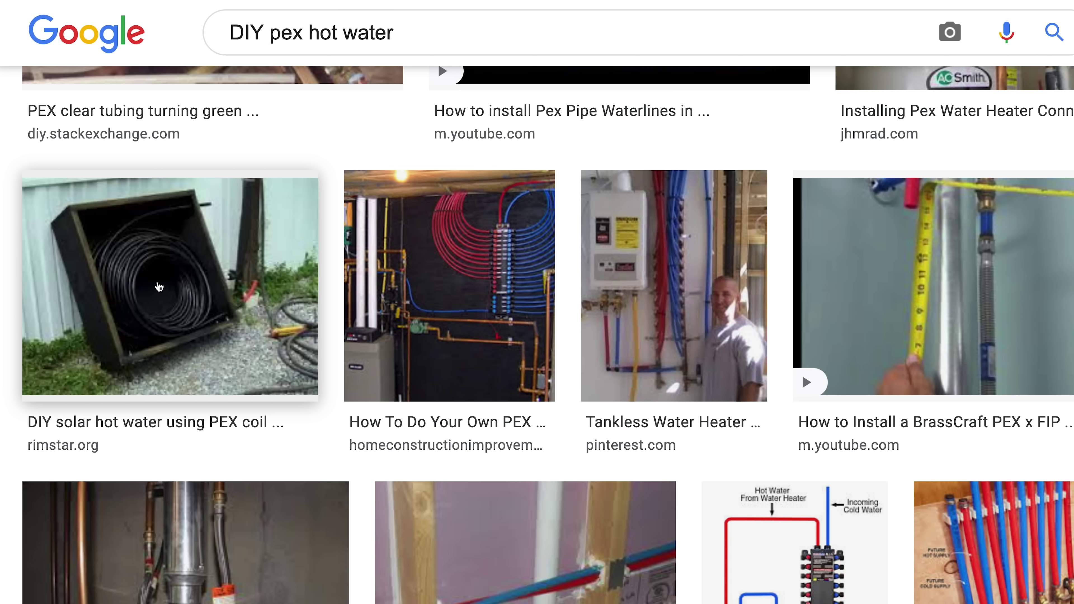
{"action": "scroll", "coordinate": [159, 287], "scroll_direction": "down", "scroll_amount": 1}
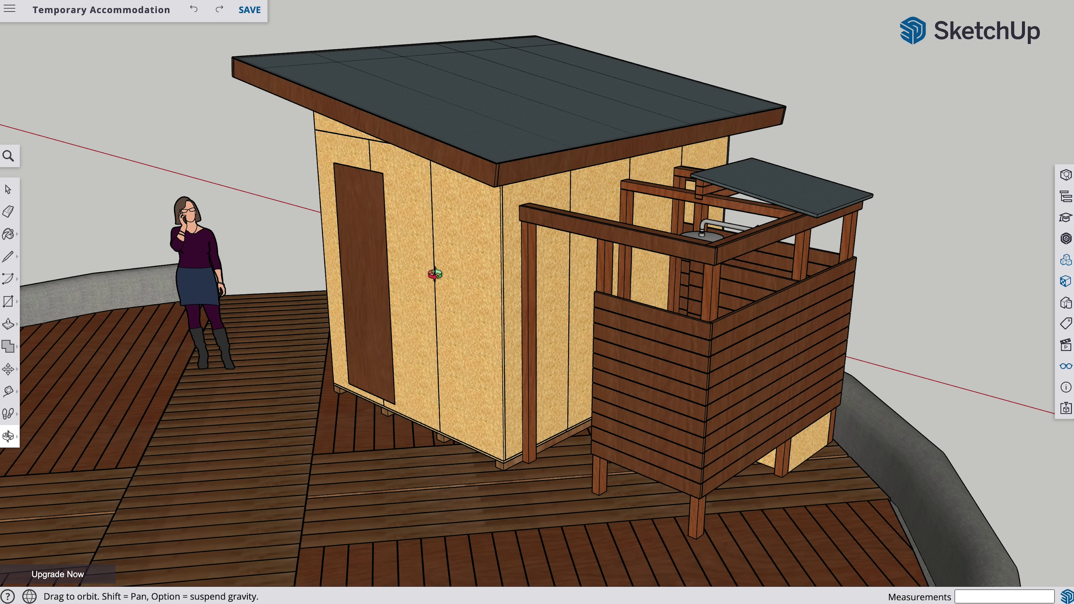
Orbit, zoom and pan until the six solar panels in front of the round deck show.
{"action": "left_click_drag", "start_coordinate": [434, 440], "coordinate": [445, 317]}
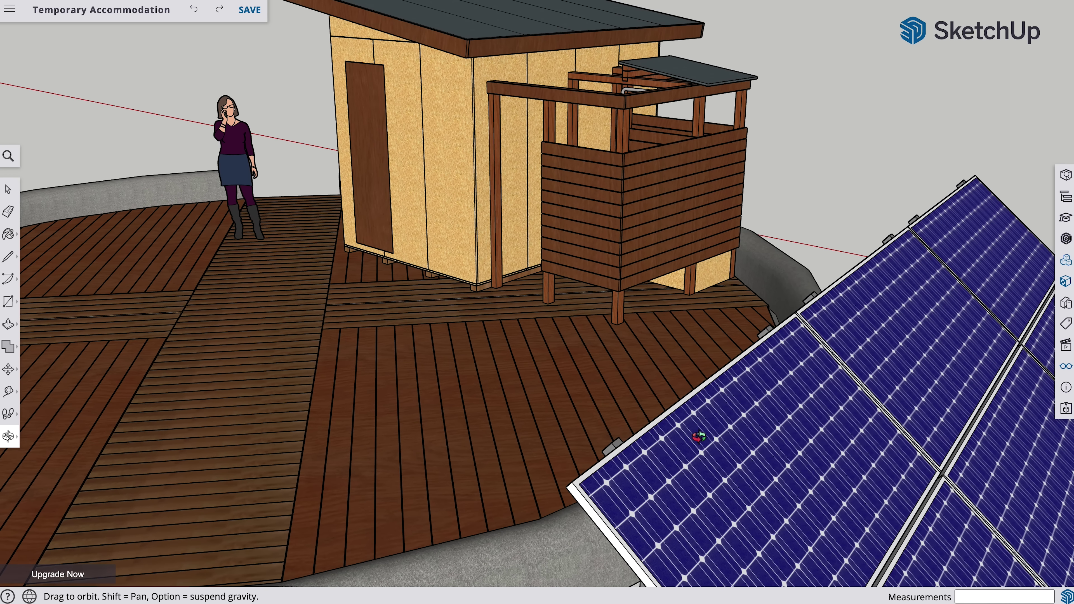
{"action": "left_click_drag", "start_coordinate": [700, 434], "coordinate": [484, 408]}
{"action": "scroll", "coordinate": [483, 407], "scroll_direction": "down", "scroll_amount": 5}
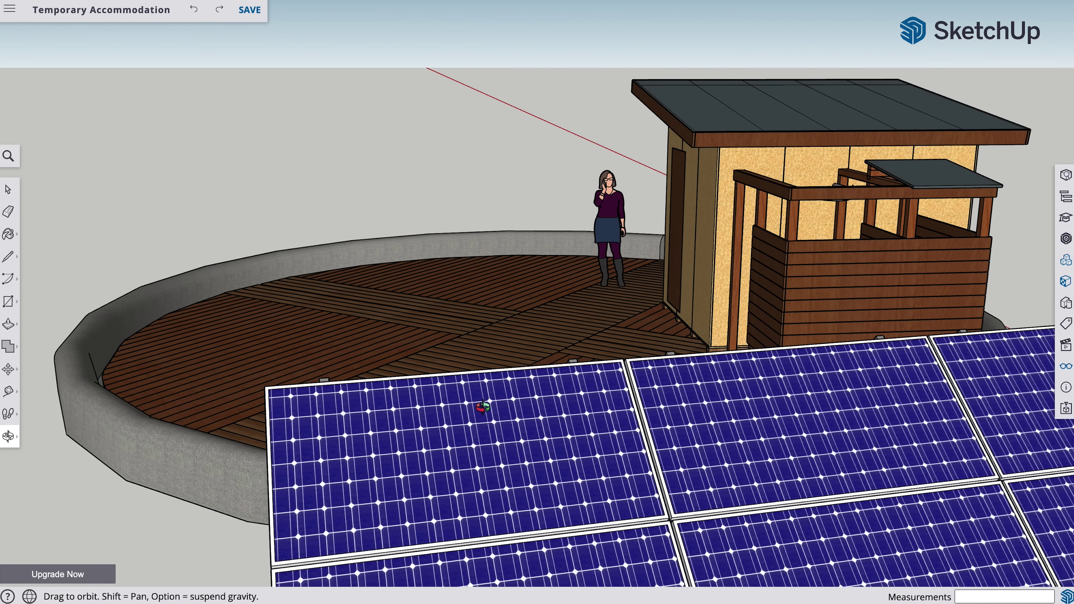
{"action": "left_click_drag", "start_coordinate": [606, 427], "coordinate": [531, 377], "text": "shift"}
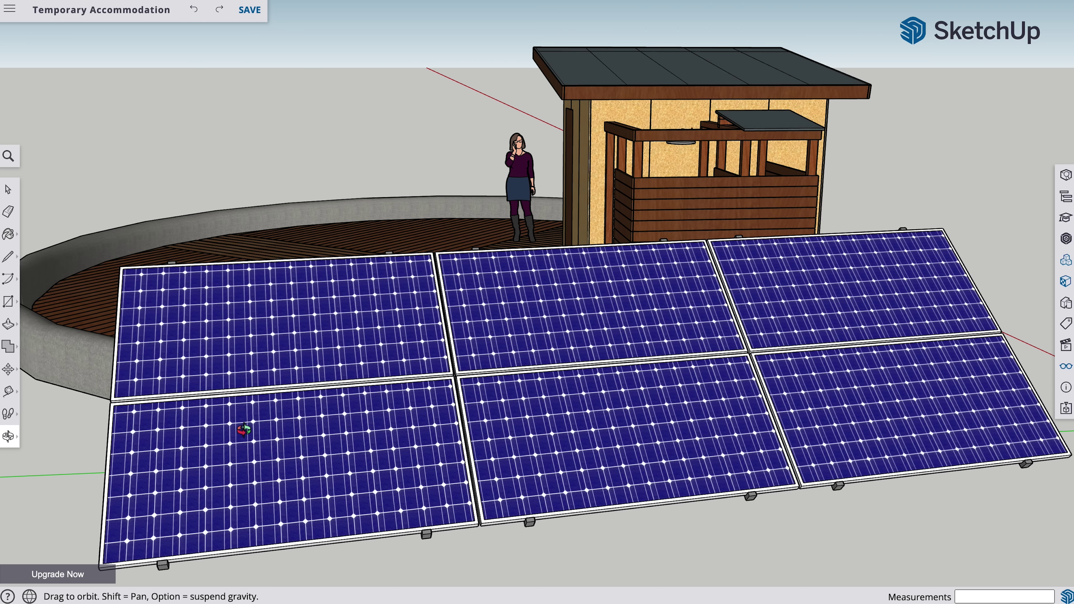
Orbit and pan to face the shed's barbecue wall, window and deck.
{"action": "left_click_drag", "start_coordinate": [875, 323], "coordinate": [888, 371]}
{"action": "left_click_drag", "start_coordinate": [1012, 353], "coordinate": [845, 425]}
{"action": "left_click_drag", "start_coordinate": [909, 432], "coordinate": [709, 559]}
{"action": "left_click_drag", "start_coordinate": [942, 471], "coordinate": [779, 372]}
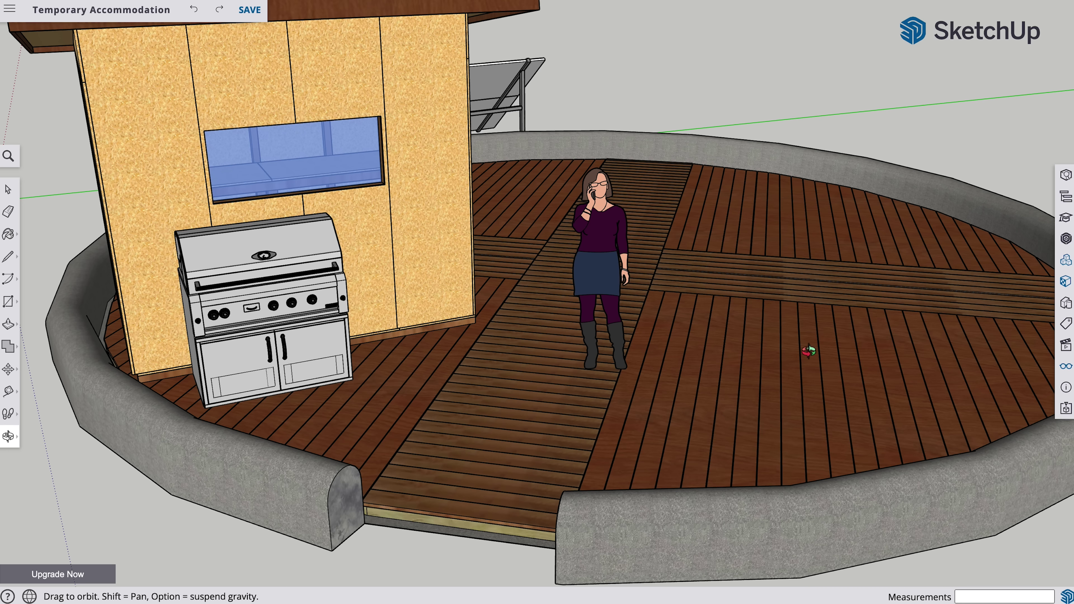
{"action": "left_click_drag", "start_coordinate": [649, 207], "coordinate": [791, 247], "text": "shift"}
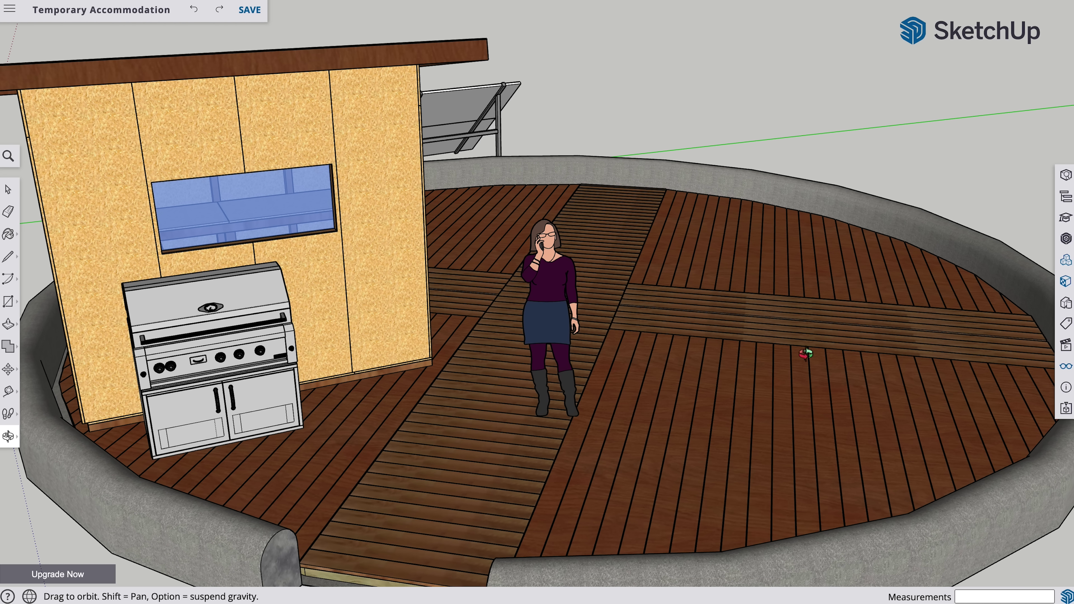
Bring back the hidden bell tent with Ctrl+Z, view its top, then search 'canvas camp twin bell tent'.
{"action": "key", "text": "ctrl+z"}
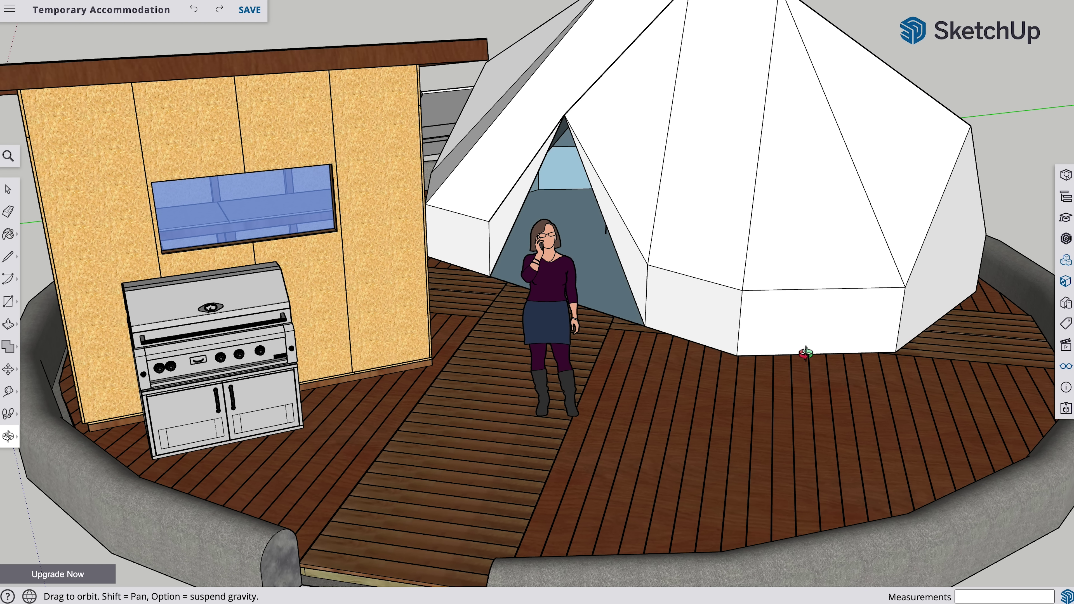
{"action": "left_click_drag", "start_coordinate": [724, 149], "coordinate": [723, 214], "text": "shift"}
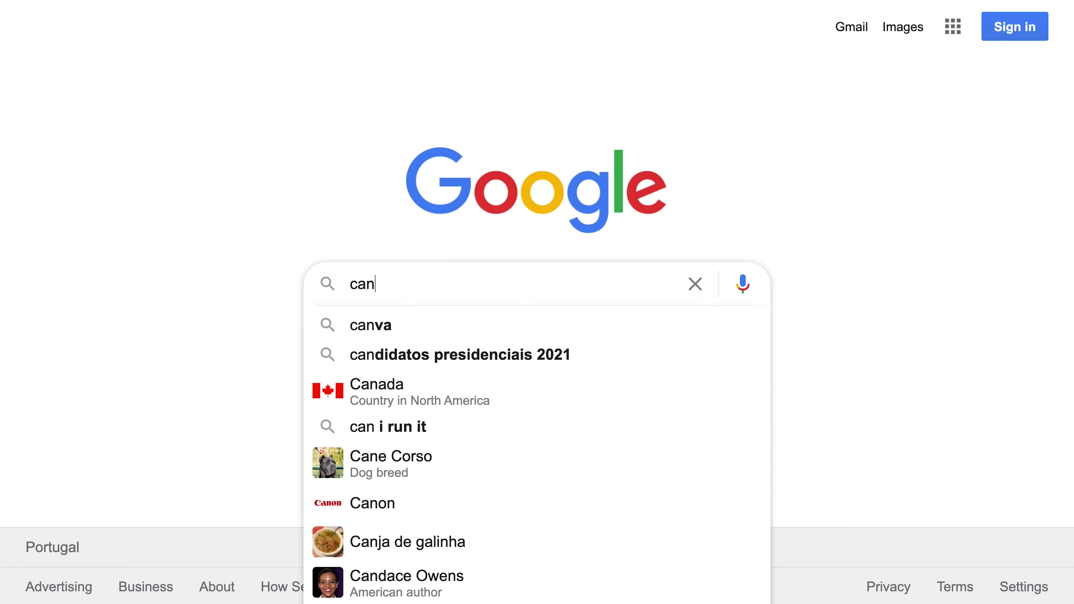
{"action": "type", "text": "vas camp twi"}
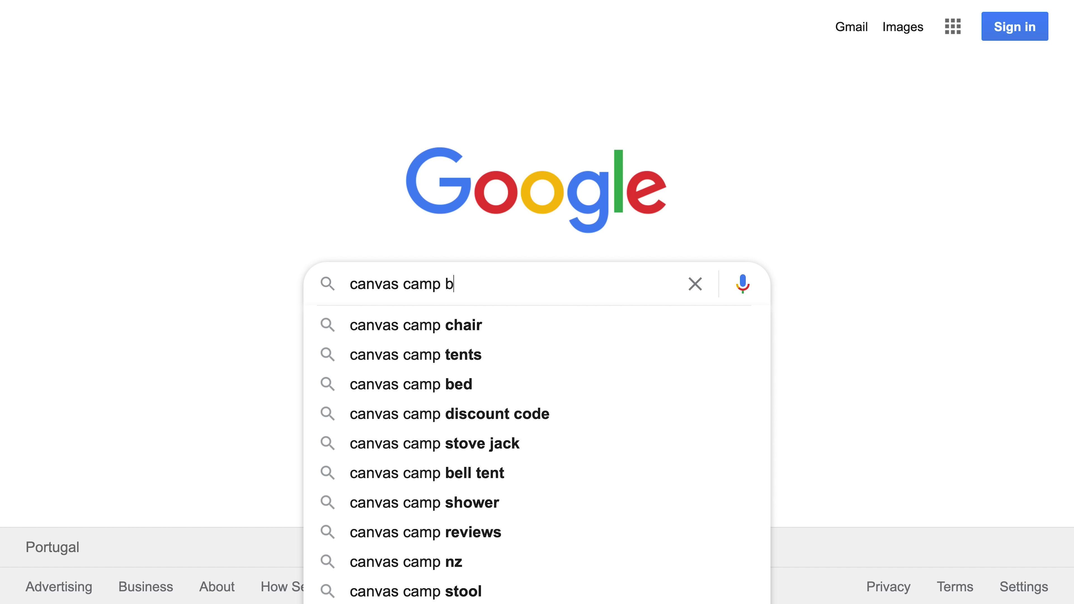
{"action": "type", "text": "n bell tent"}
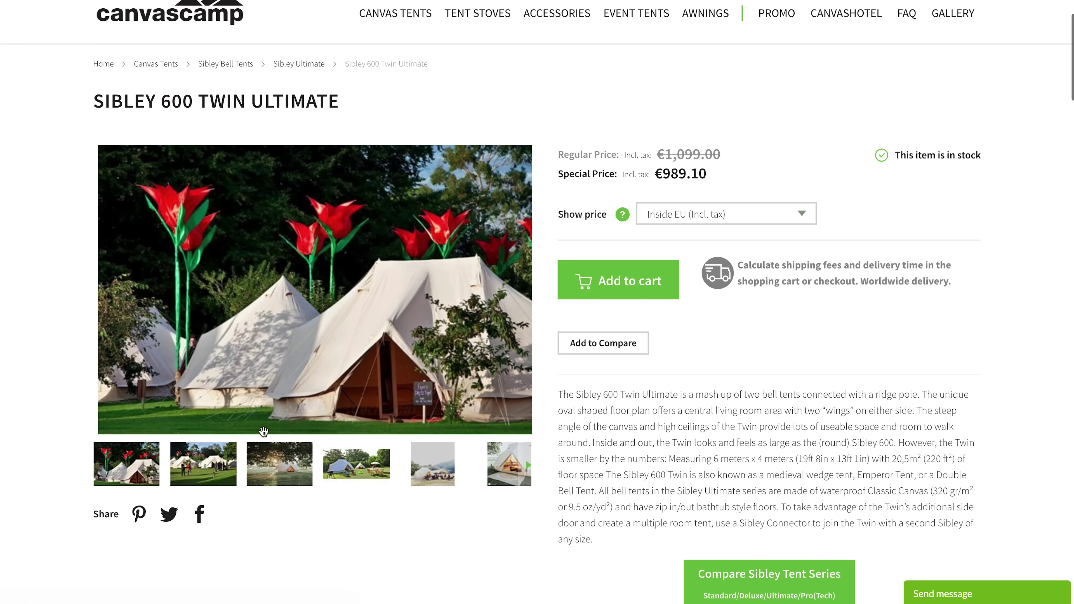
Browse the Sibley 600 Twin Ultimate gallery, including the people-among-tents and mountain photos.
{"action": "left_click", "coordinate": [215, 469]}
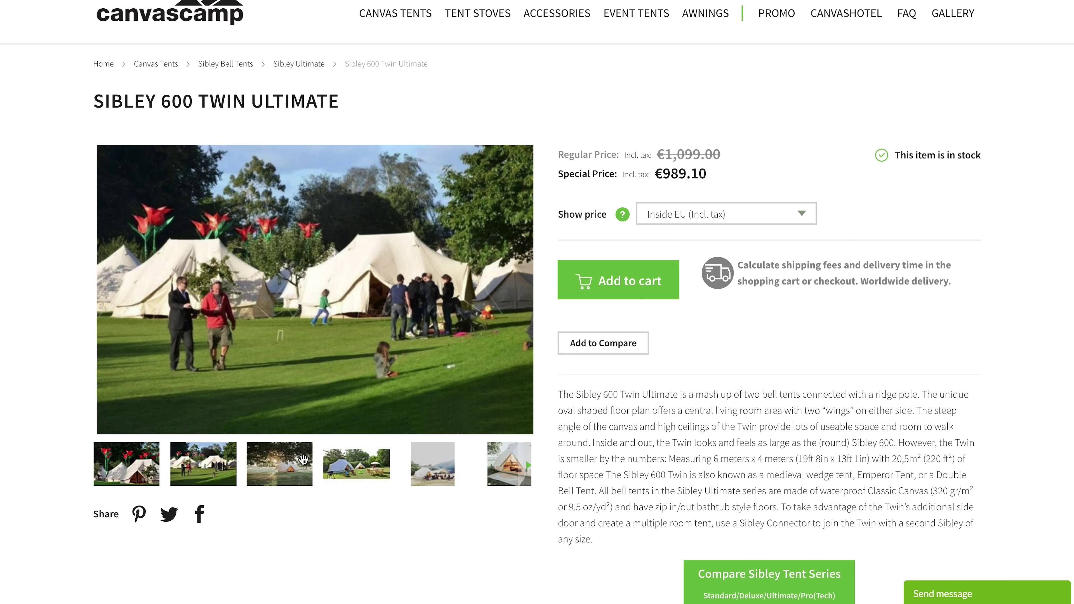
{"action": "left_click", "coordinate": [440, 470]}
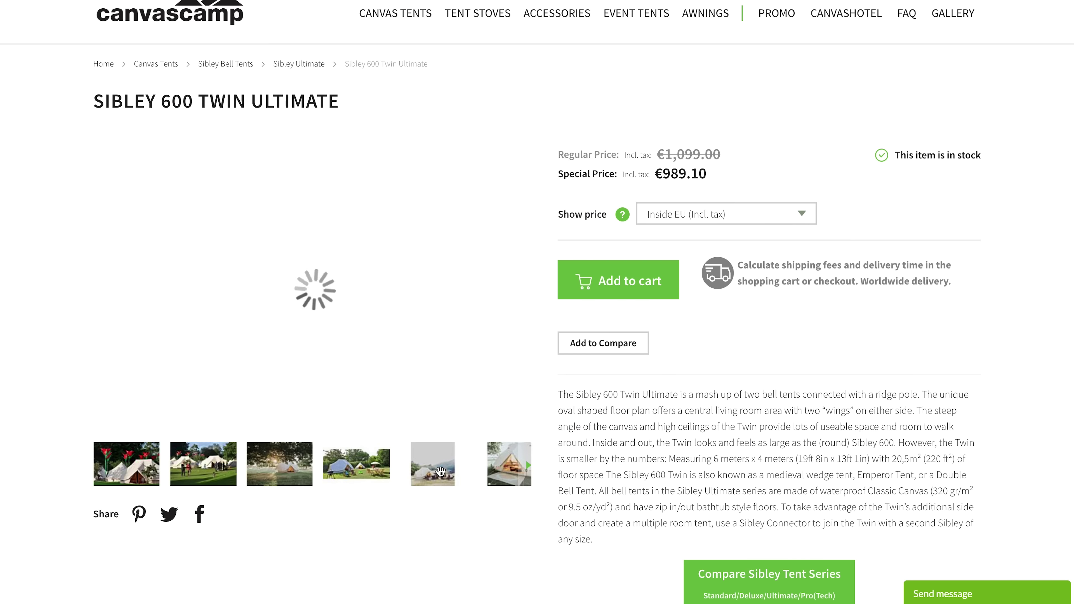
{"action": "left_click", "coordinate": [528, 466]}
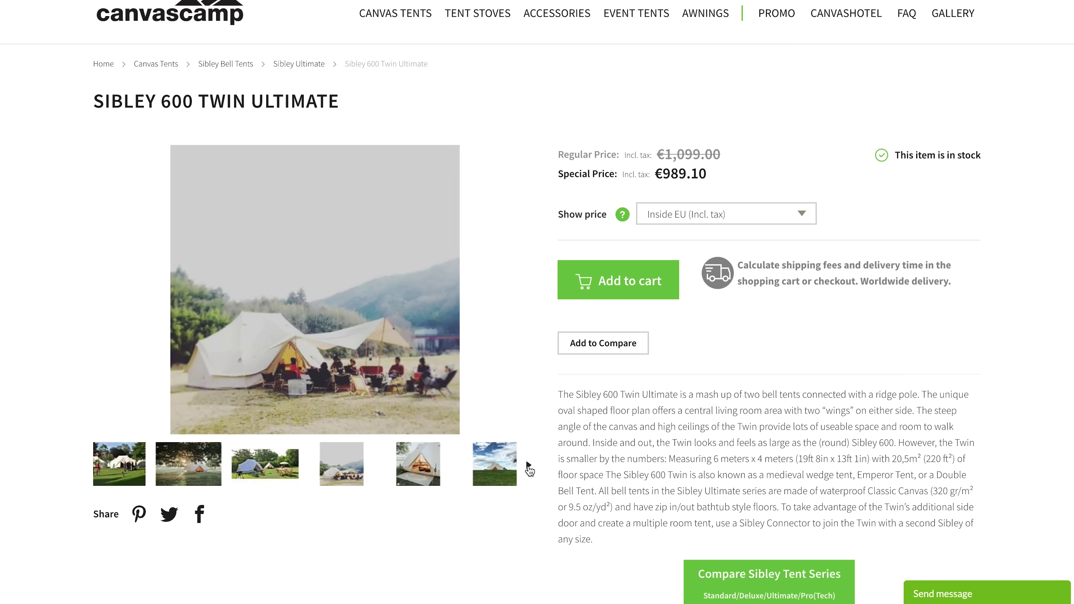
{"action": "left_click", "coordinate": [419, 471]}
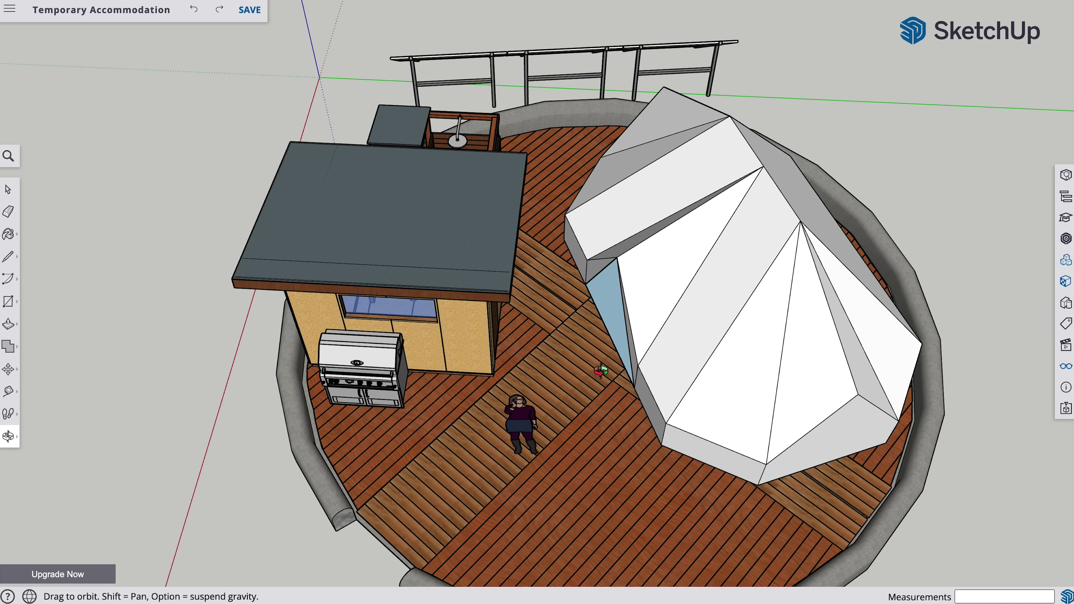
{"action": "left_click_drag", "start_coordinate": [803, 467], "coordinate": [818, 471]}
{"action": "left_click_drag", "start_coordinate": [711, 492], "coordinate": [532, 463]}
{"action": "left_click_drag", "start_coordinate": [864, 366], "coordinate": [529, 448]}
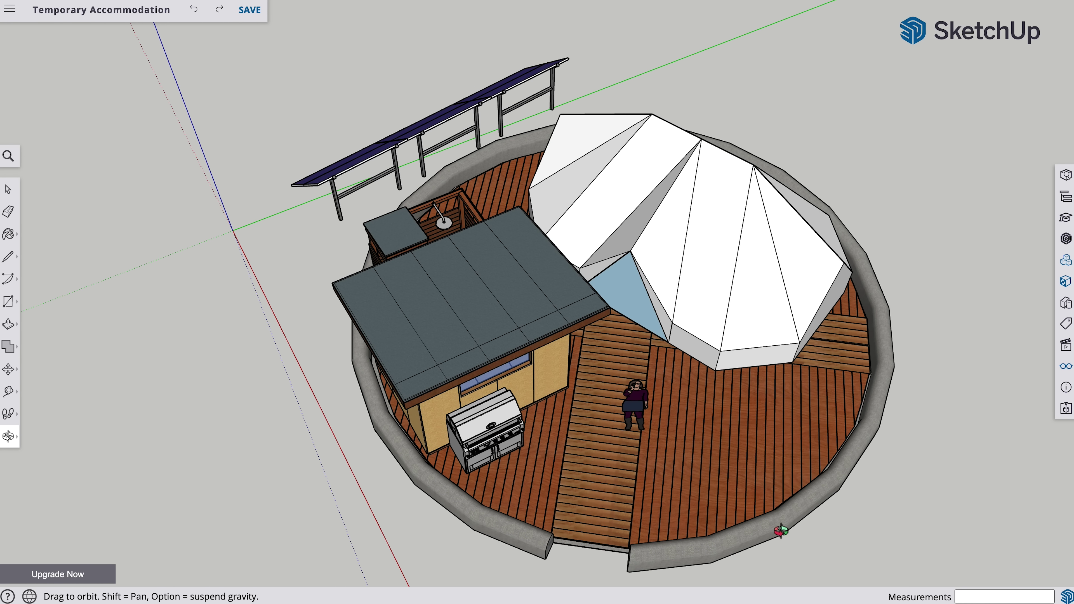
{"action": "left_click_drag", "start_coordinate": [947, 387], "coordinate": [538, 340]}
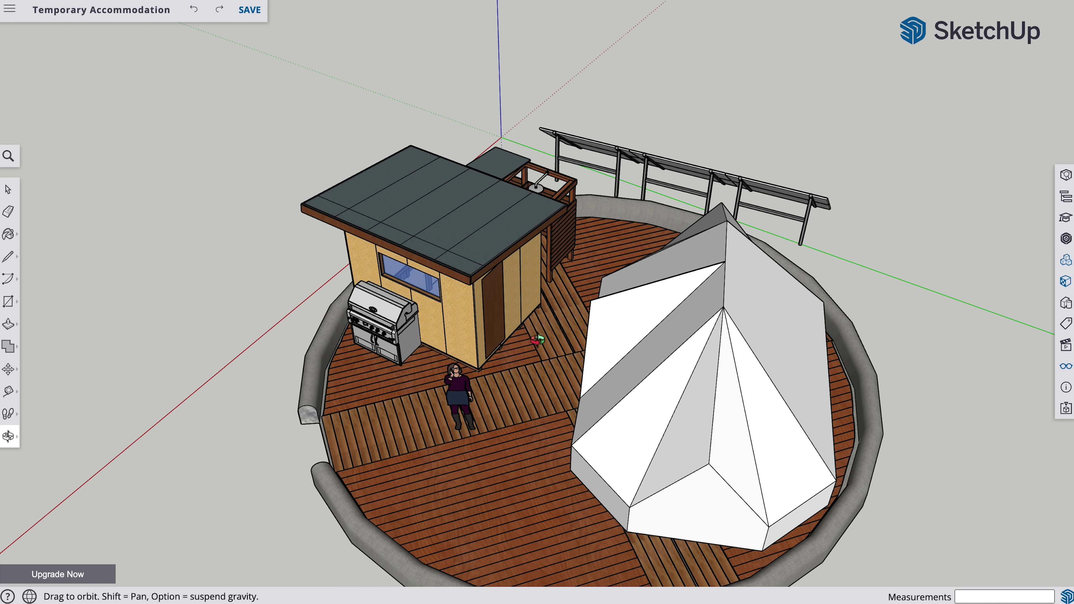